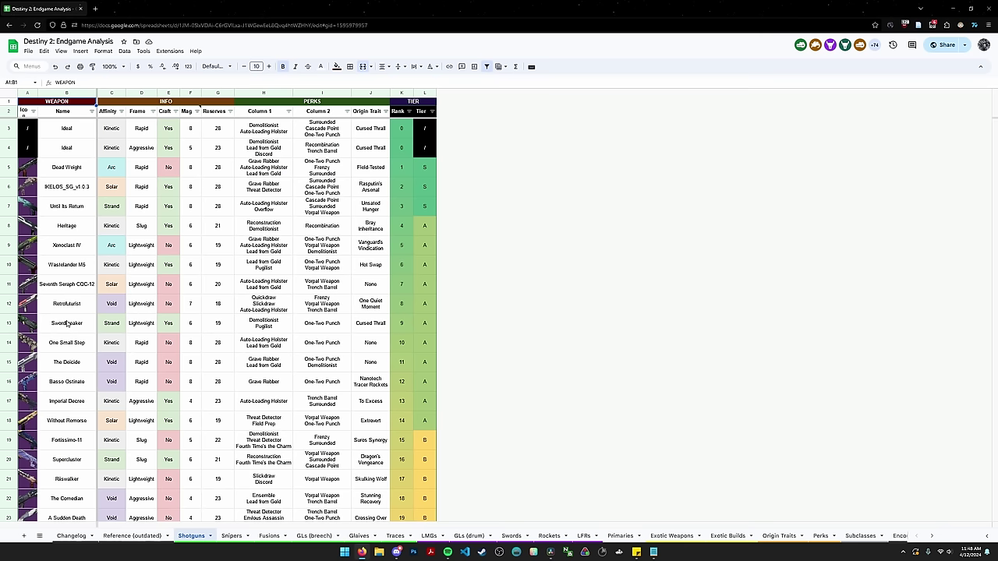
- On the Shotguns sheet, highlight Imperial Decree, the rows from Basso Ostinato up to Seventh Seraph CQC-12, IKELOS_SG_v1.0.3, and Until Its Return
drag(70, 402, 425, 401)
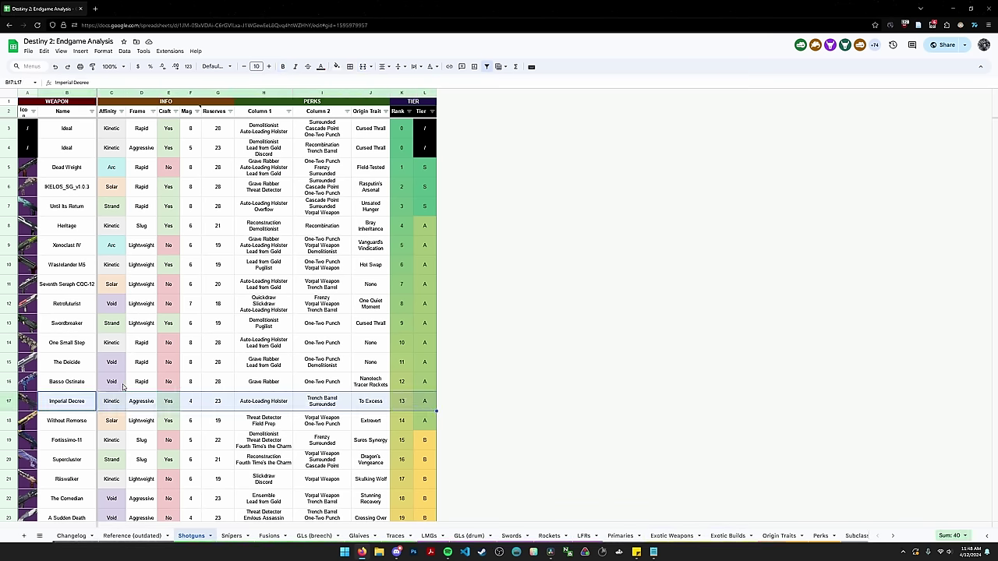
mouse_move(54, 384)
mouse_down()
mouse_move(405, 305)
mouse_move(432, 288)
mouse_up()
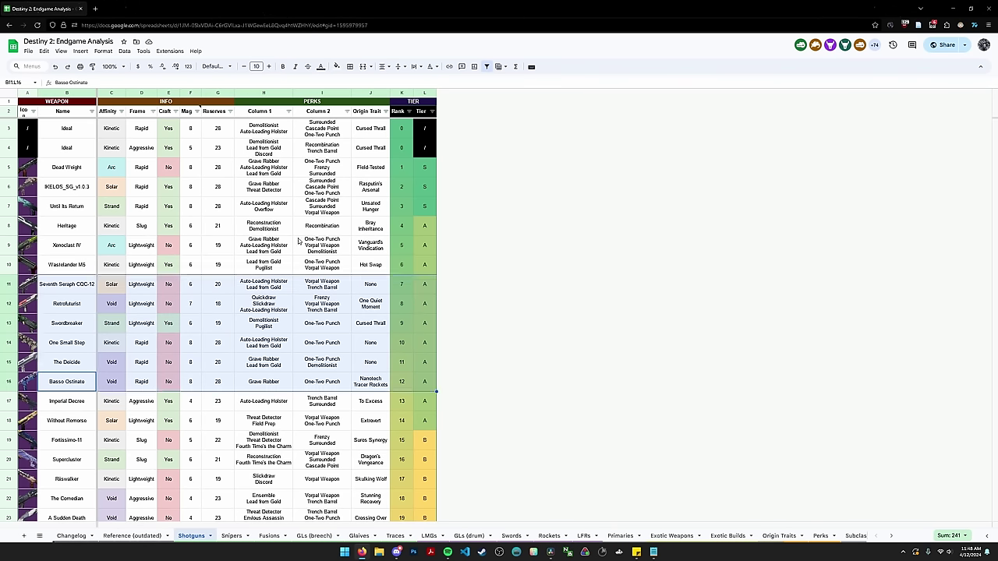
click(332, 187)
drag(74, 191, 360, 191)
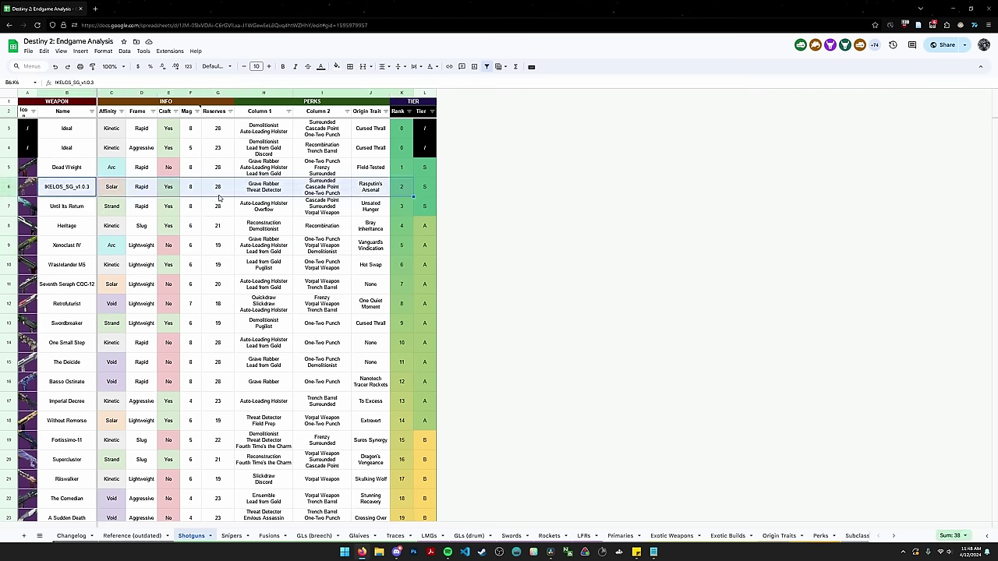
drag(70, 207, 433, 212)
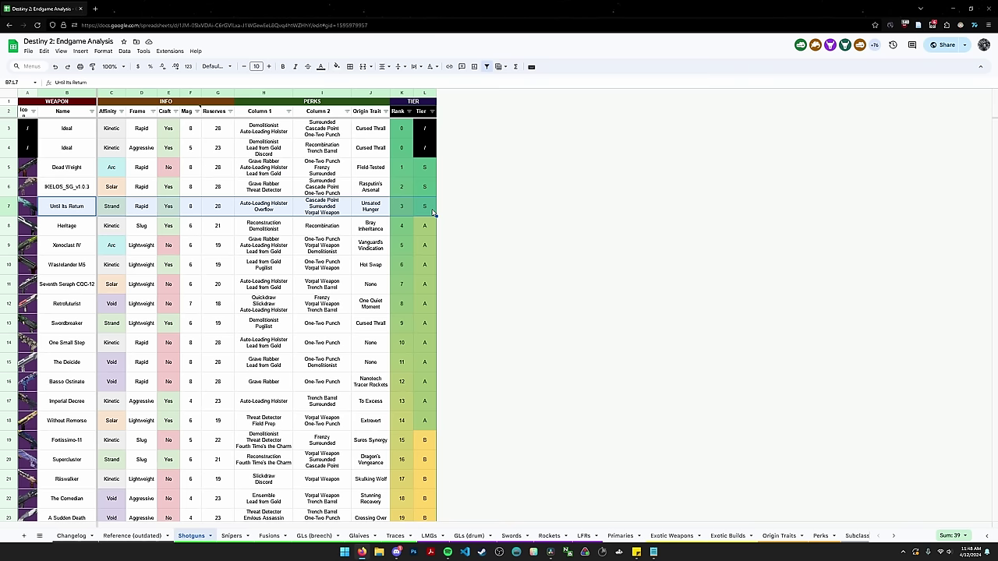
- Open the GLs (breech) sheet and highlight the BRAVE version of The Mountaintop, followed by the Tusk of the Boar row
click(315, 535)
click(248, 225)
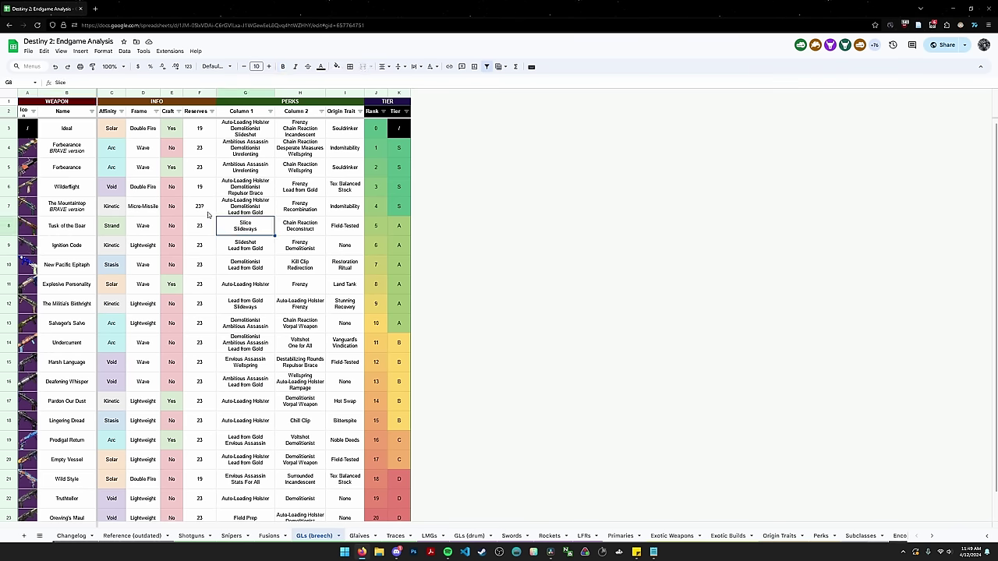
click(88, 153)
click(65, 206)
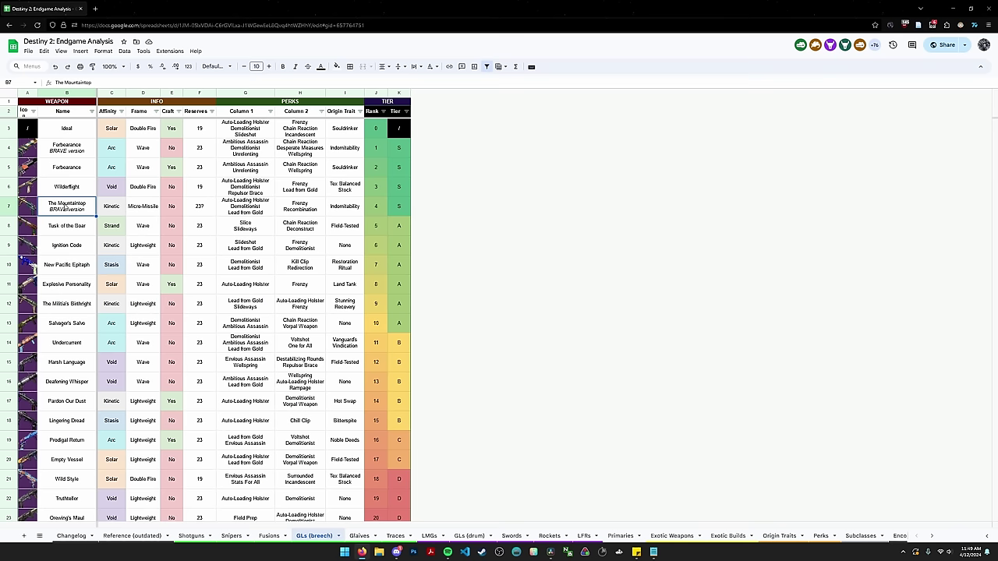
drag(67, 225, 413, 228)
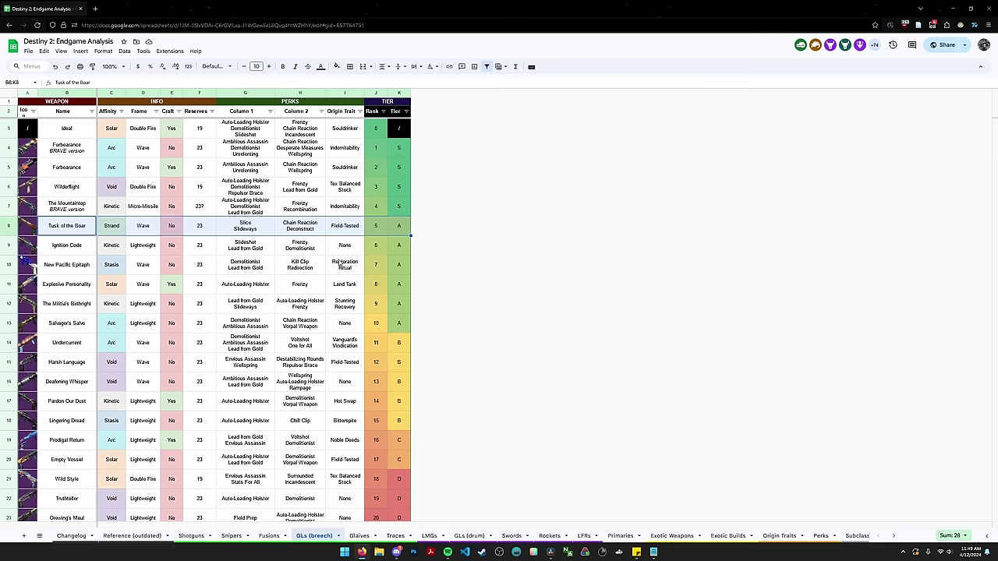
- Highlight the New Pacific Epitaph row, the range from Tusk of the Boar to New Pacific Epitaph, and New Pacific Epitaph's Column 1 perks
click(75, 268)
key(ctrl+shift+Right)
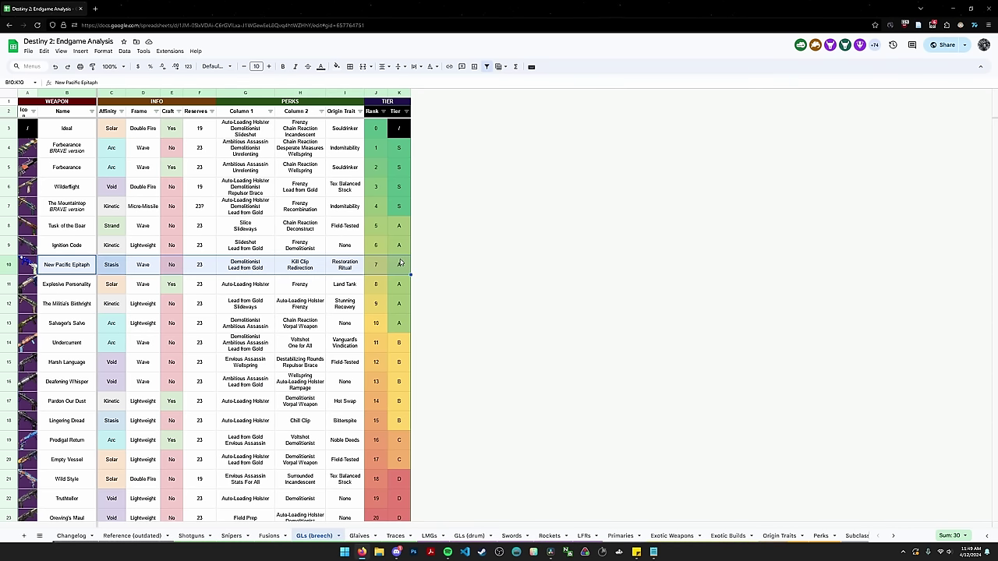
drag(70, 231, 410, 268)
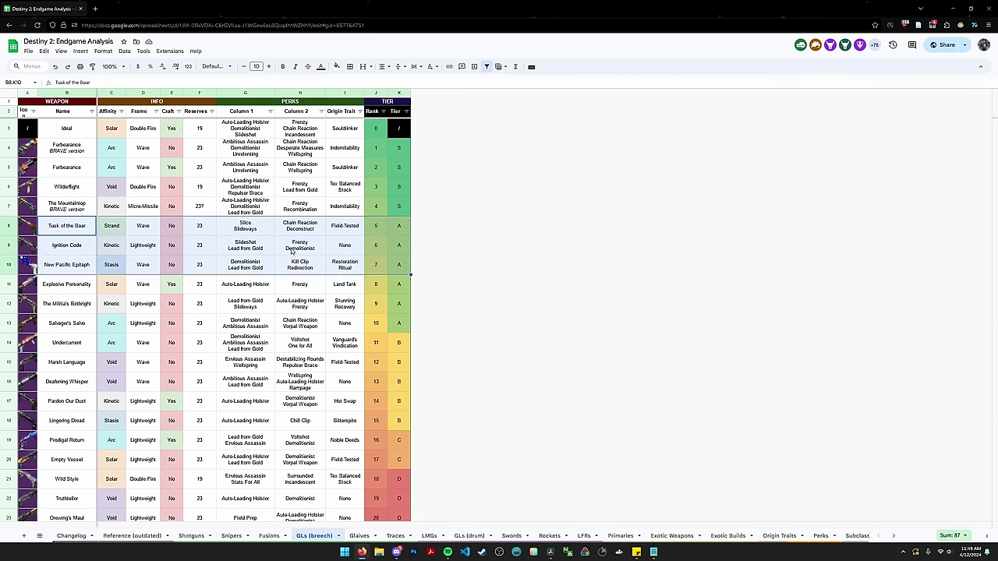
click(255, 265)
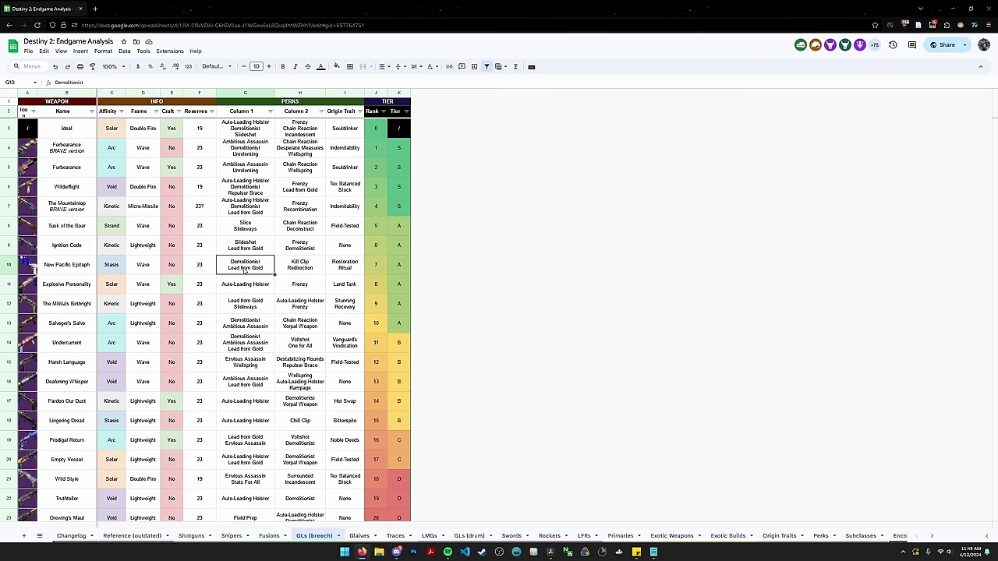
- Compare the Tusk of the Boar row and its Column 2 perks with the S-tier rows from Forbearance to The Mountaintop
drag(78, 231, 404, 234)
click(298, 233)
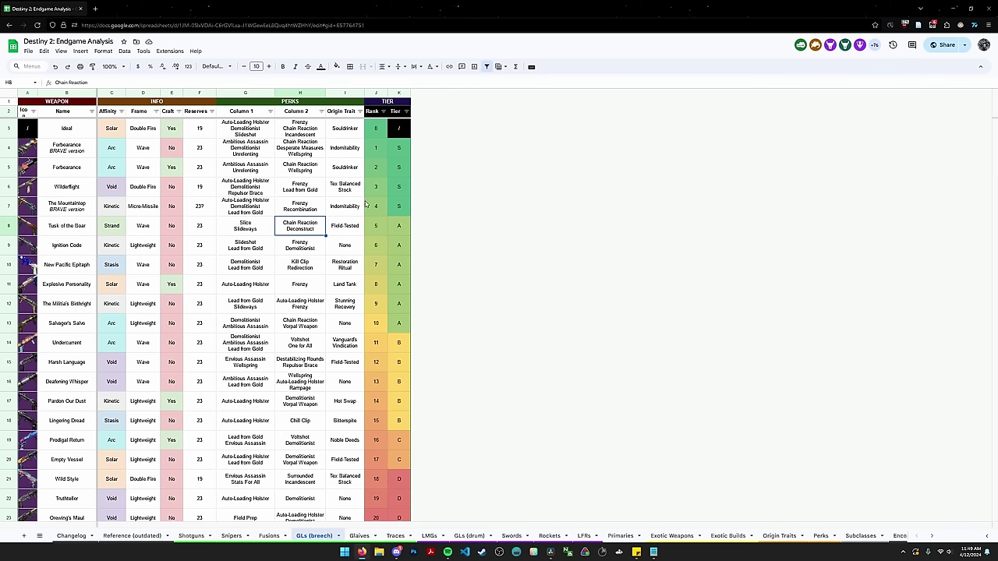
mouse_move(394, 207)
mouse_down()
mouse_move(67, 164)
mouse_move(25, 148)
mouse_up()
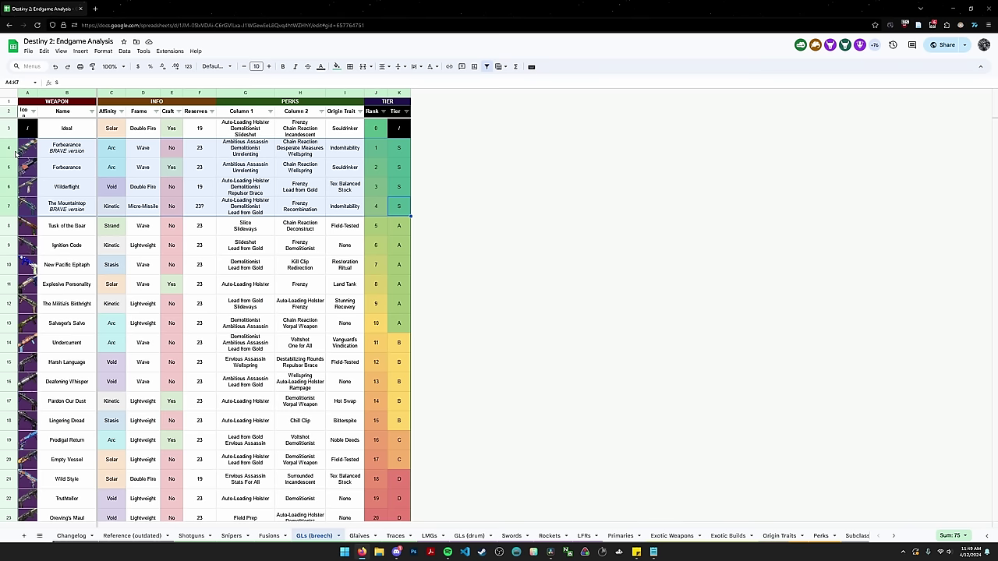
drag(30, 228, 397, 228)
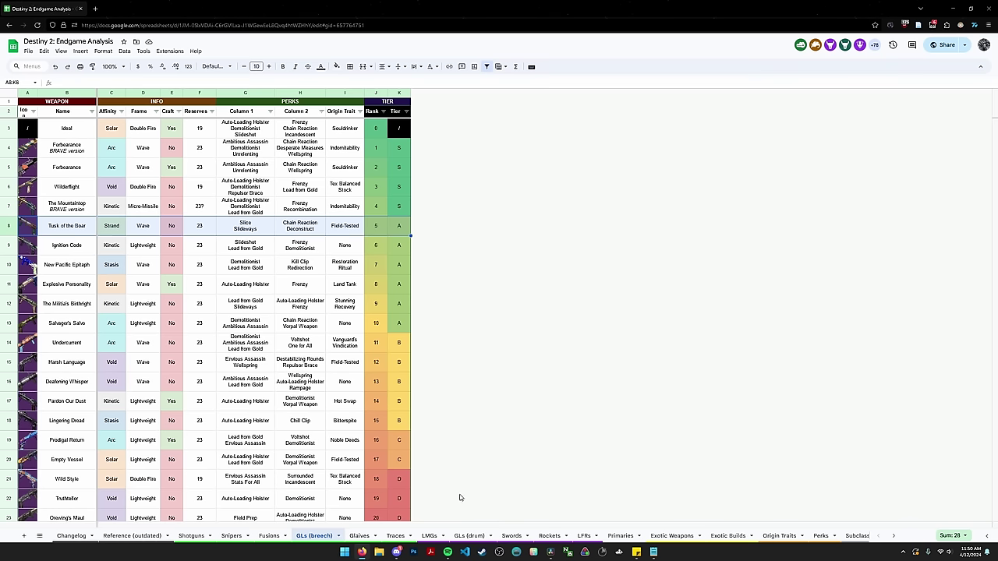
- Highlight The Slammer's row on the Swords sheet and the BRAVE version of Succession on the Snipers sheet
click(509, 536)
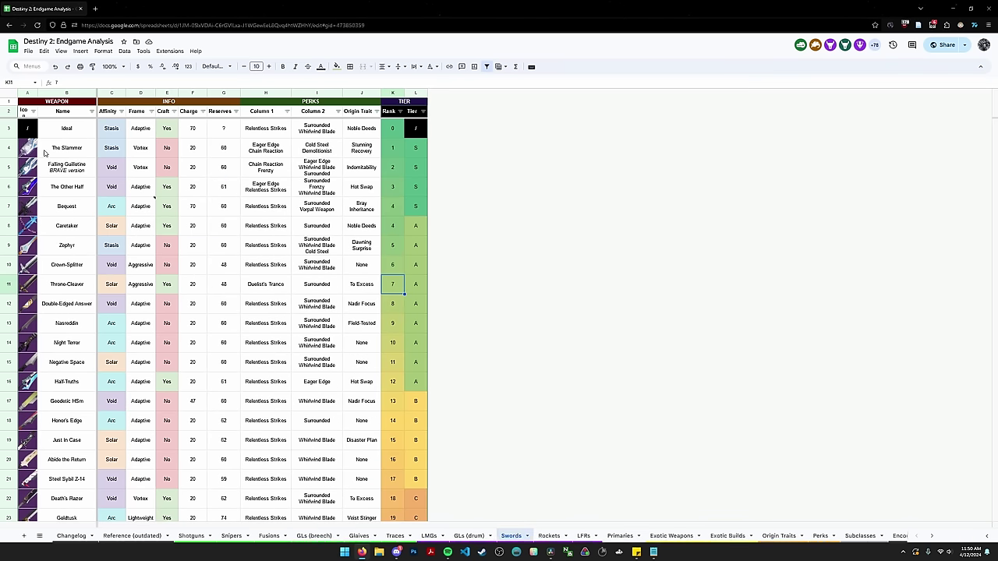
drag(30, 148, 415, 152)
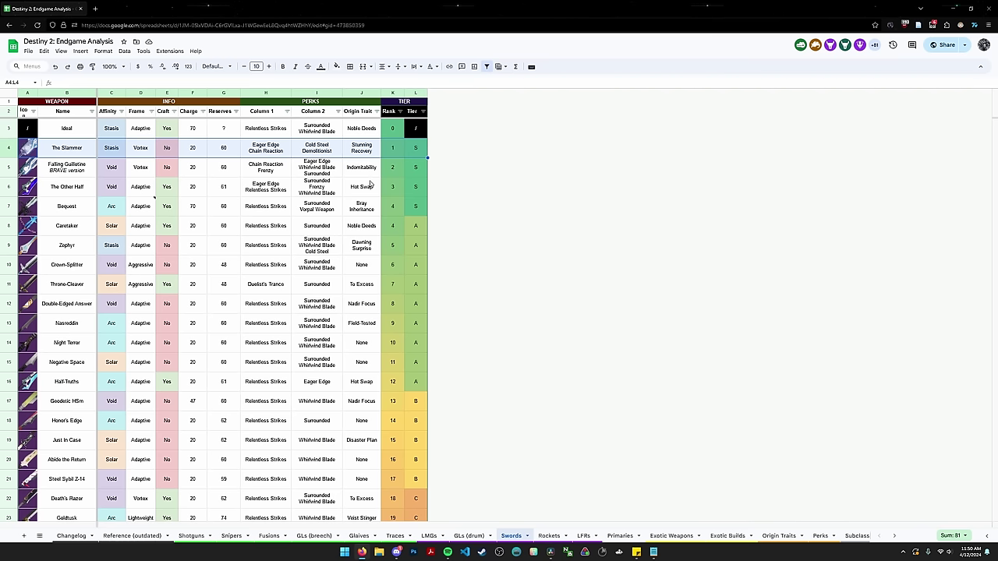
click(232, 537)
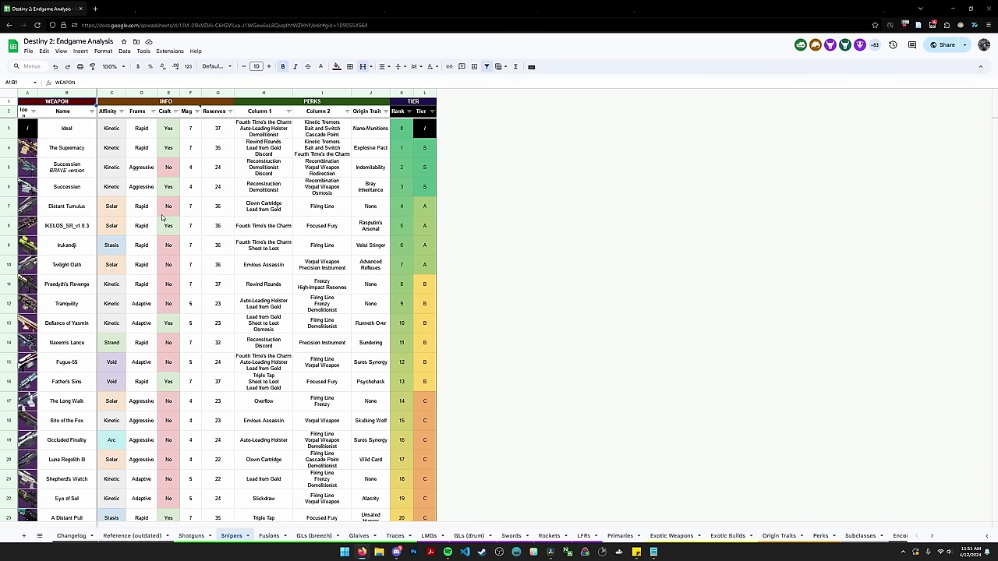
drag(76, 167, 425, 169)
drag(84, 172, 408, 170)
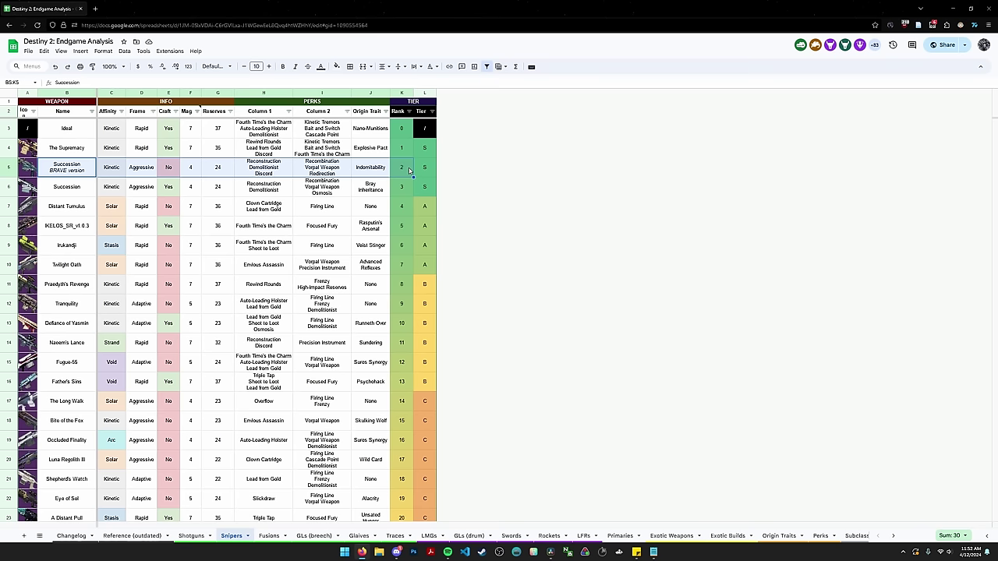
- Return to the GLs (breech) sheet and highlight the BRAVE versions of The Mountaintop and Forbearance
click(314, 536)
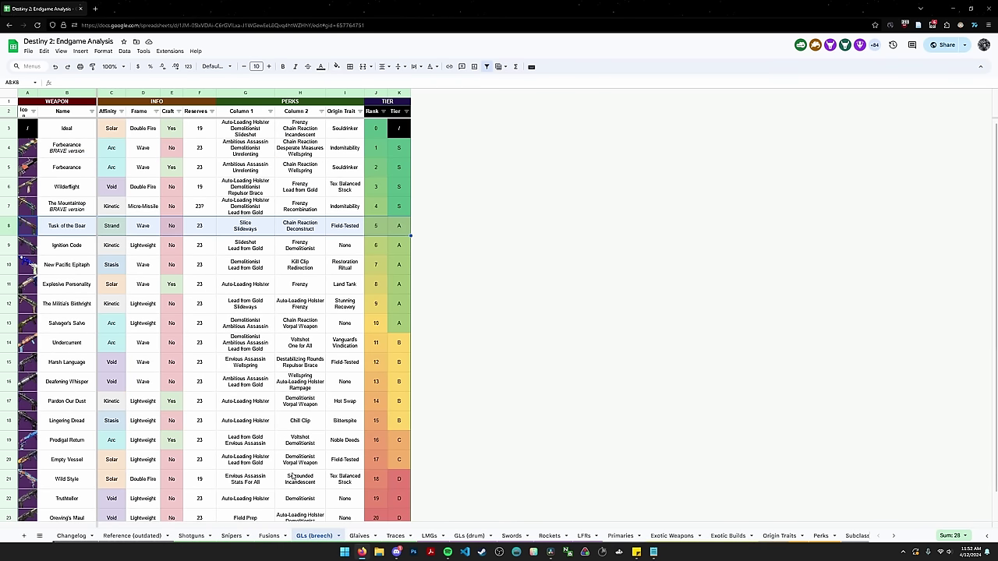
click(168, 213)
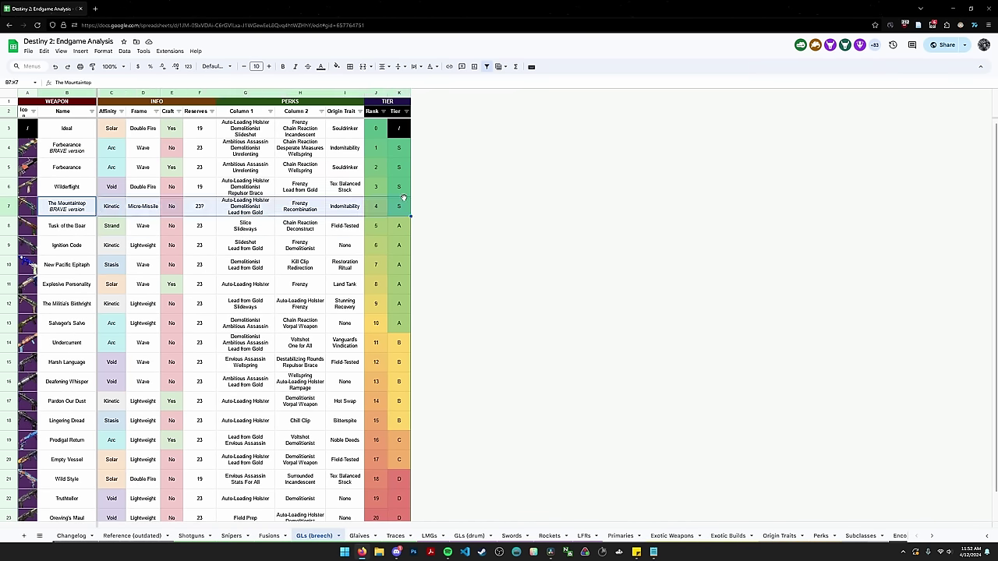
click(272, 248)
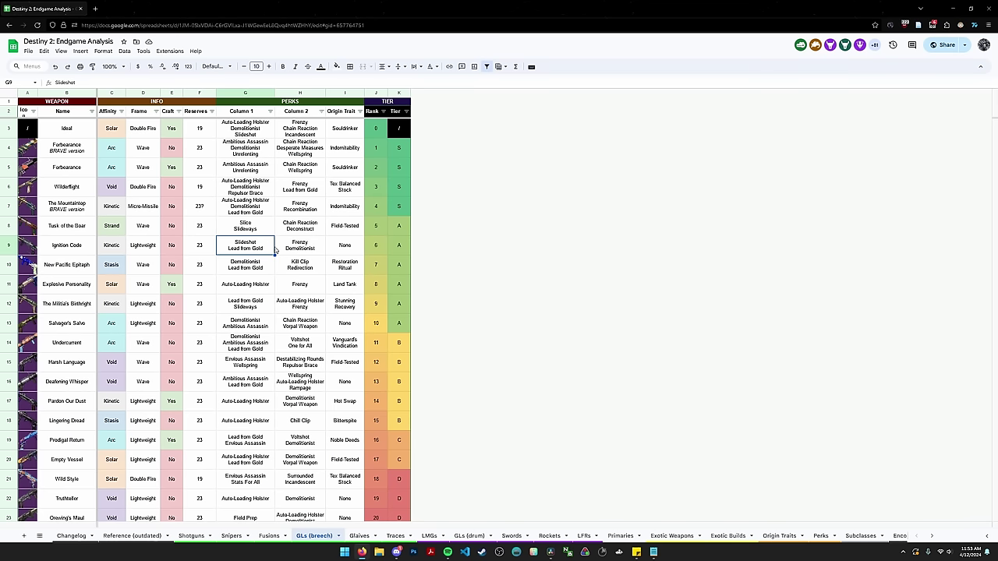
drag(67, 149, 414, 147)
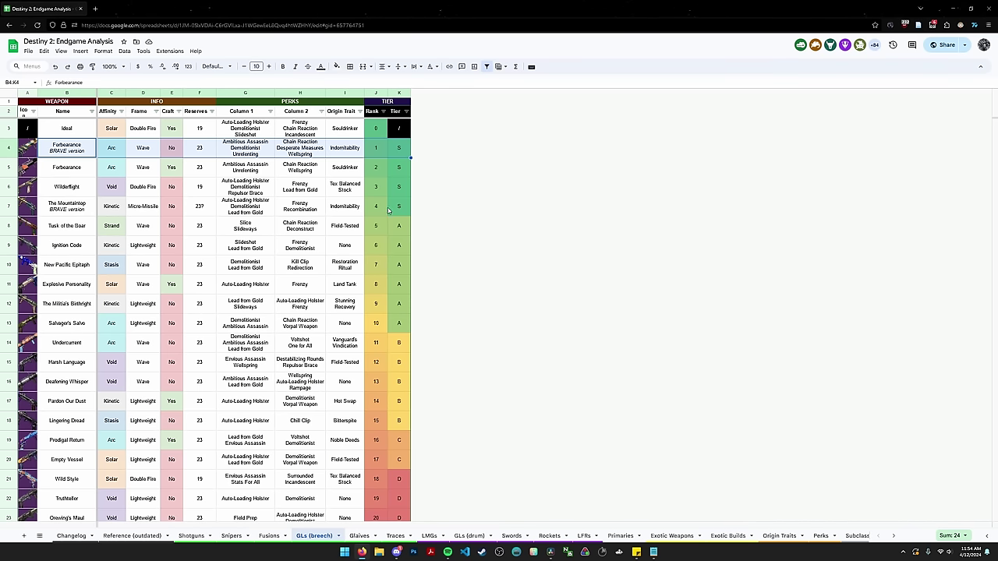
- Highlight the BRAVE Hammerhead's Column 1 and 2 perks on the LMGs sheet and the BRAVE Edge Transit row on the GLs (drum) sheet
click(429, 536)
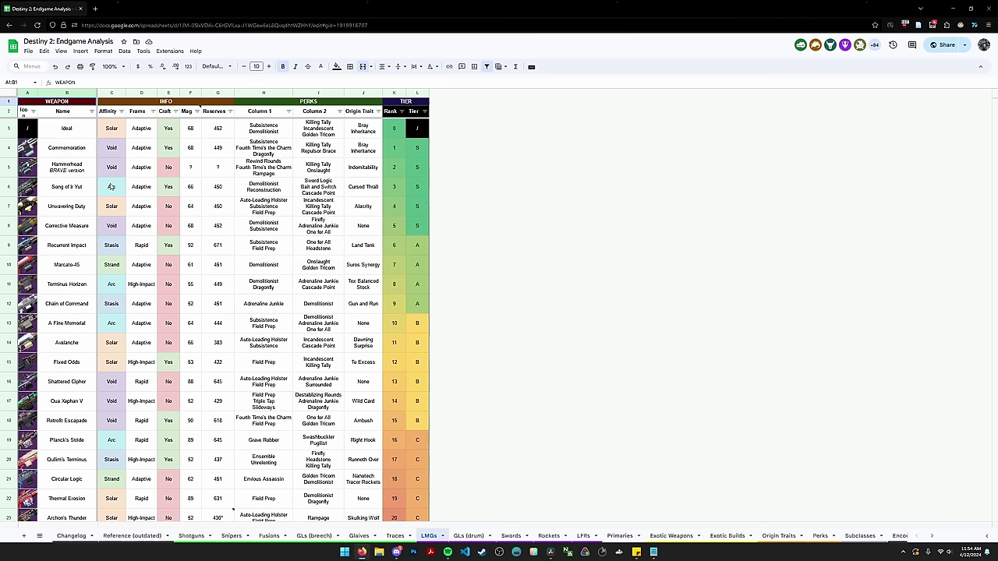
drag(187, 169, 310, 173)
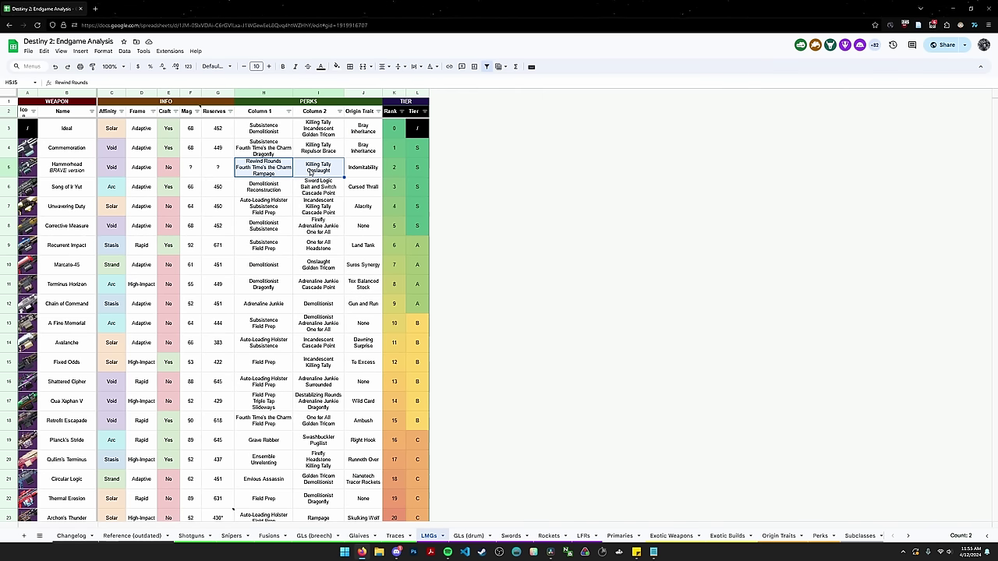
click(467, 536)
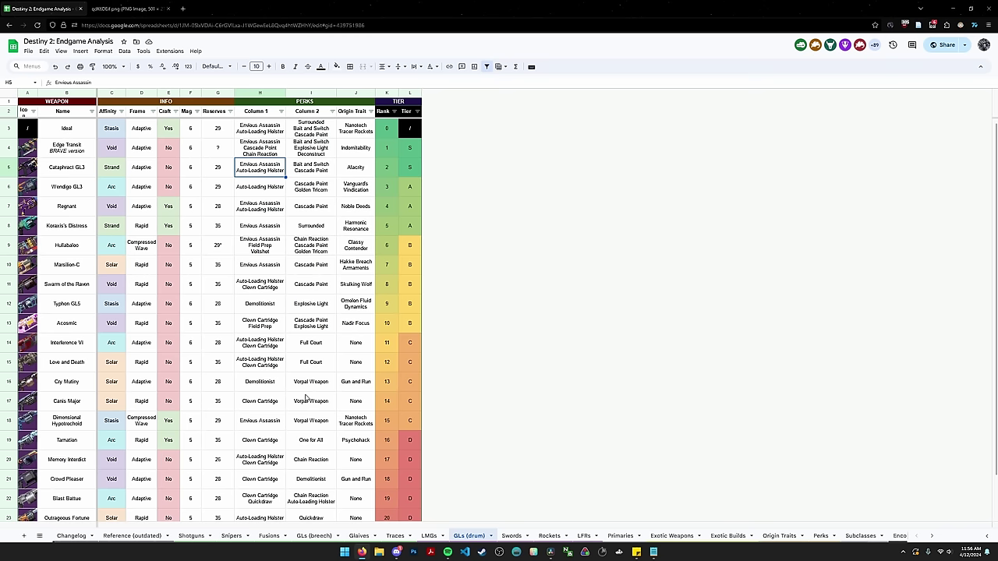
drag(406, 150, 33, 148)
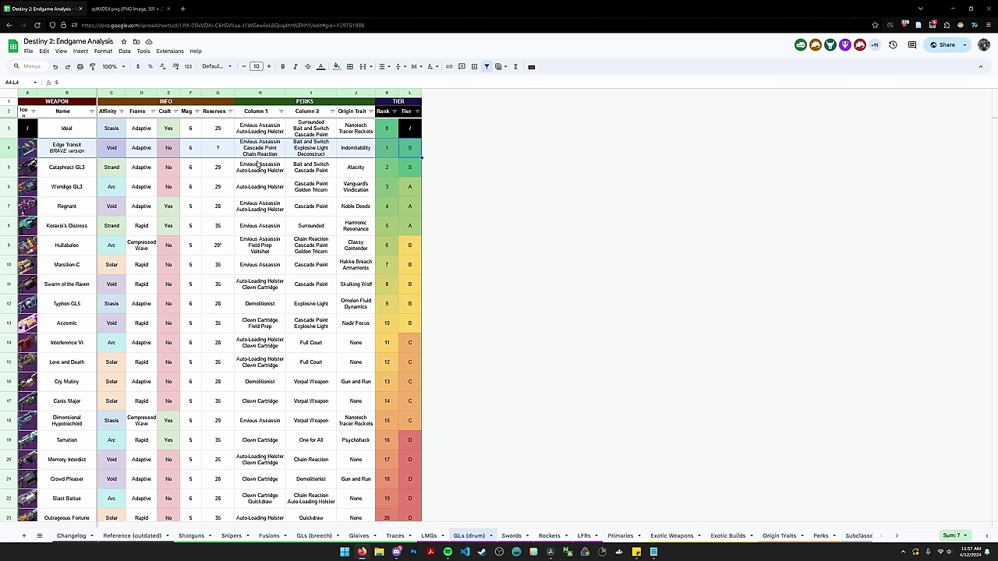
- Read the Destiny2Team statement image in the other browser tab, close it, and clear the Edge Transit row selection
key(ctrl+Tab)
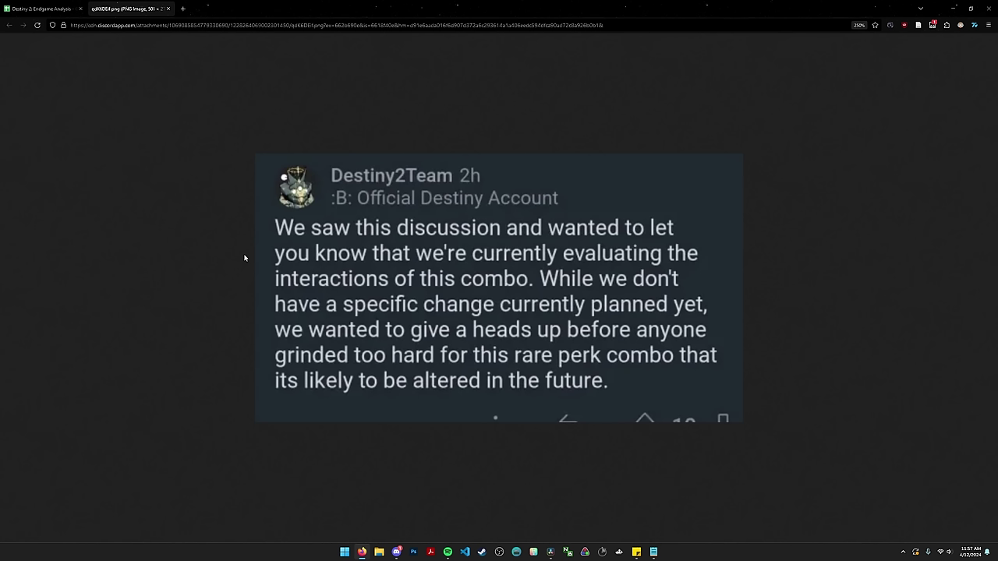
click(167, 10)
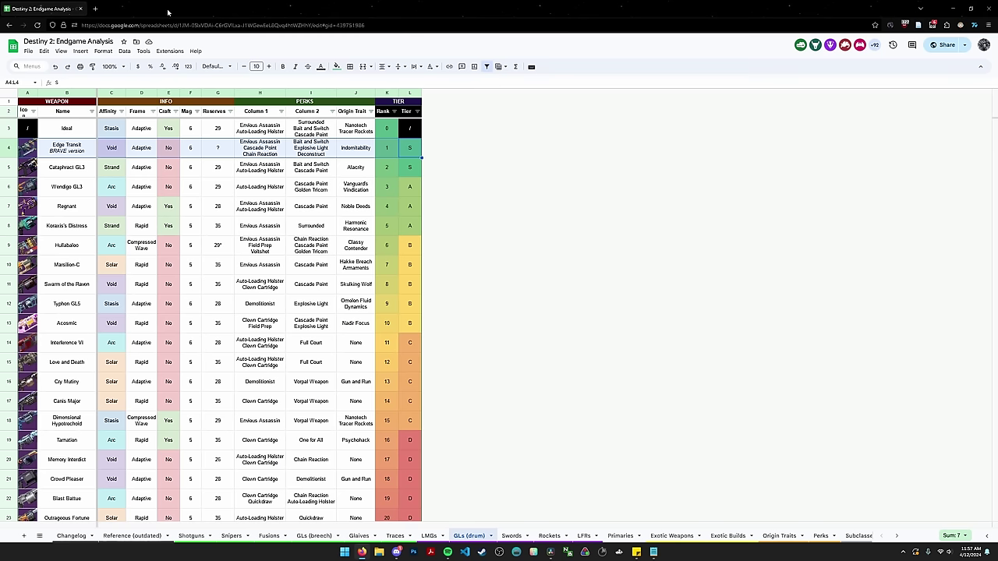
click(326, 192)
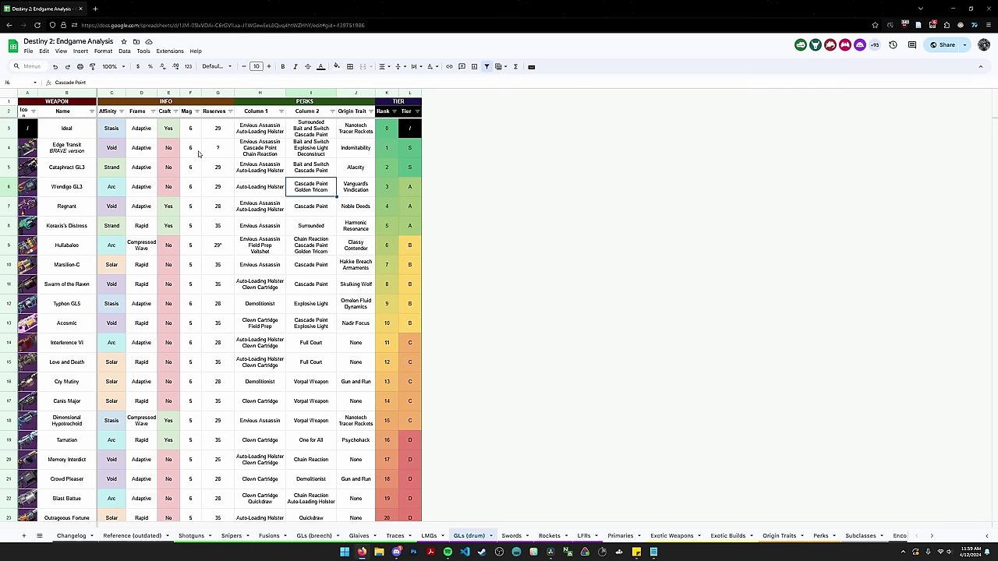
- On the Swords sheet, highlight the BRAVE version of Falling Guillotine and examine its Column 1 and Column 2 perks
key(ctrl+shift+Page_Down)
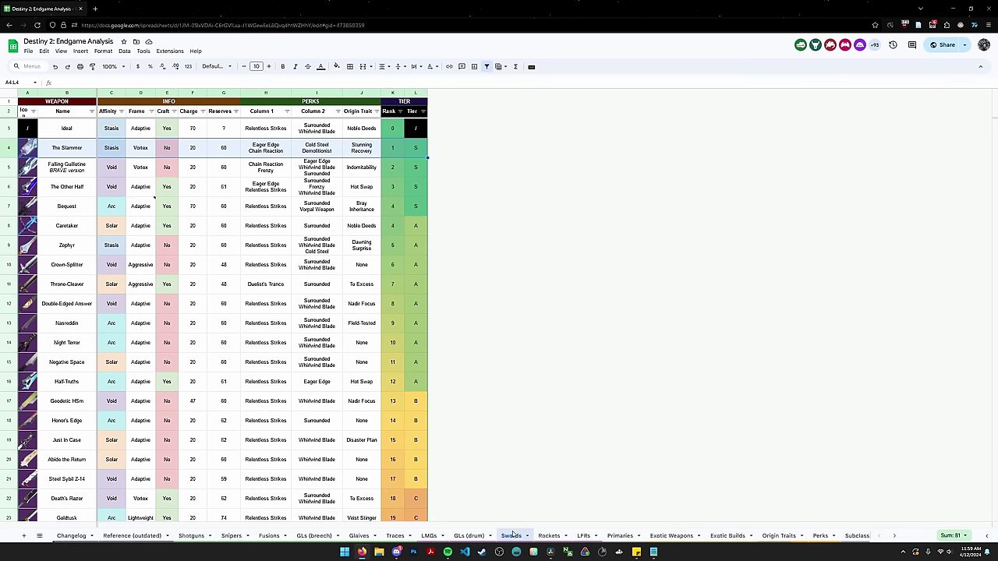
click(194, 194)
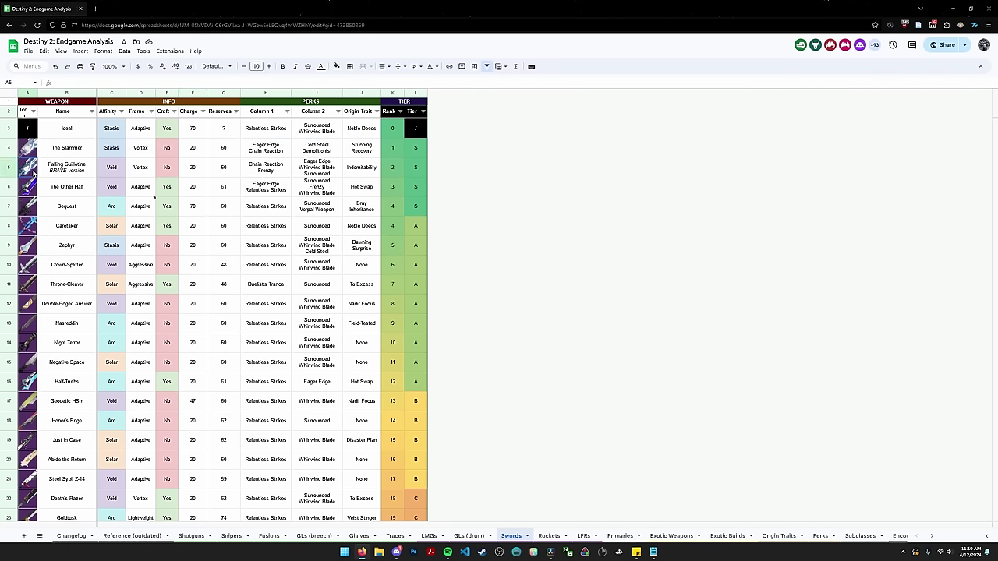
drag(31, 167, 416, 167)
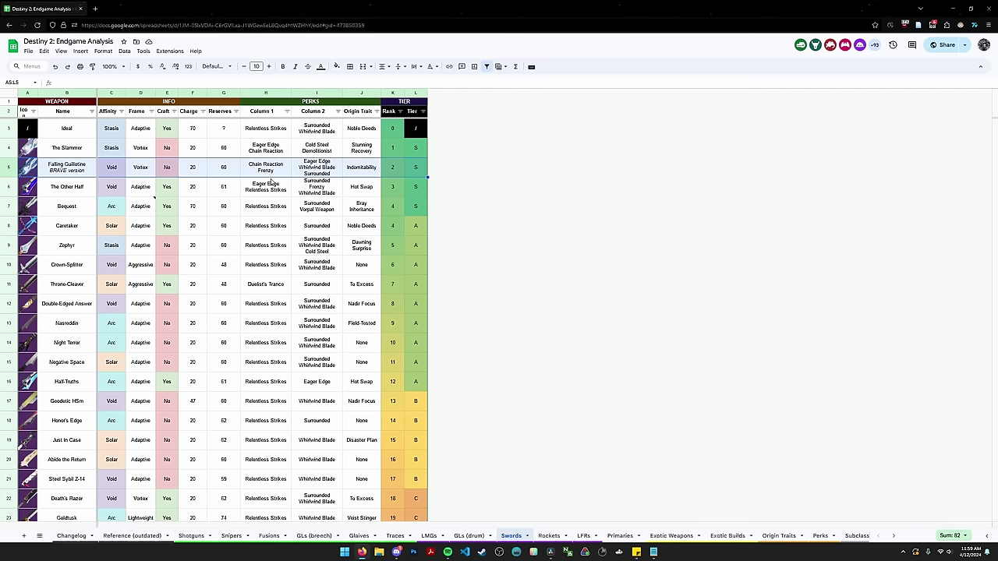
click(287, 173)
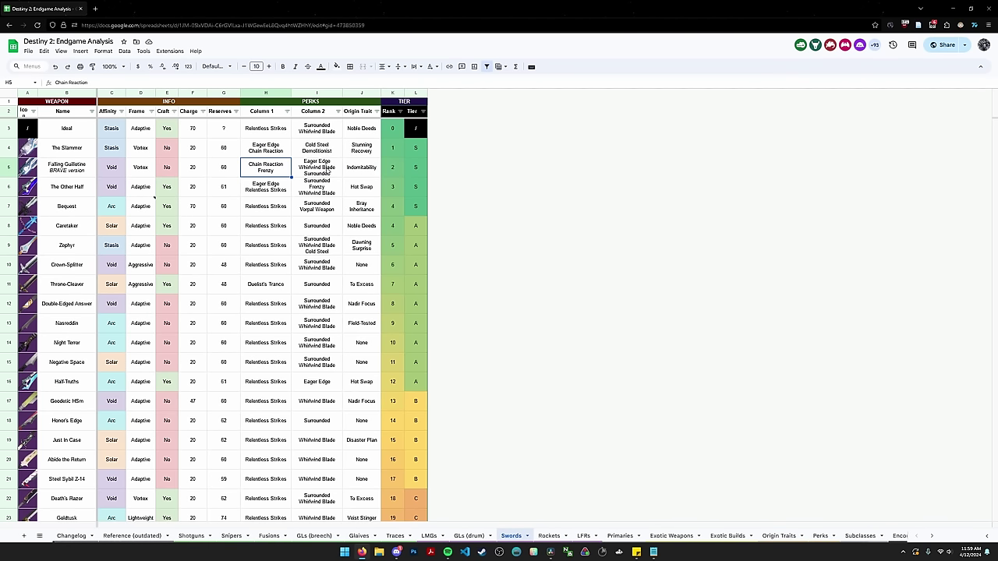
click(328, 170)
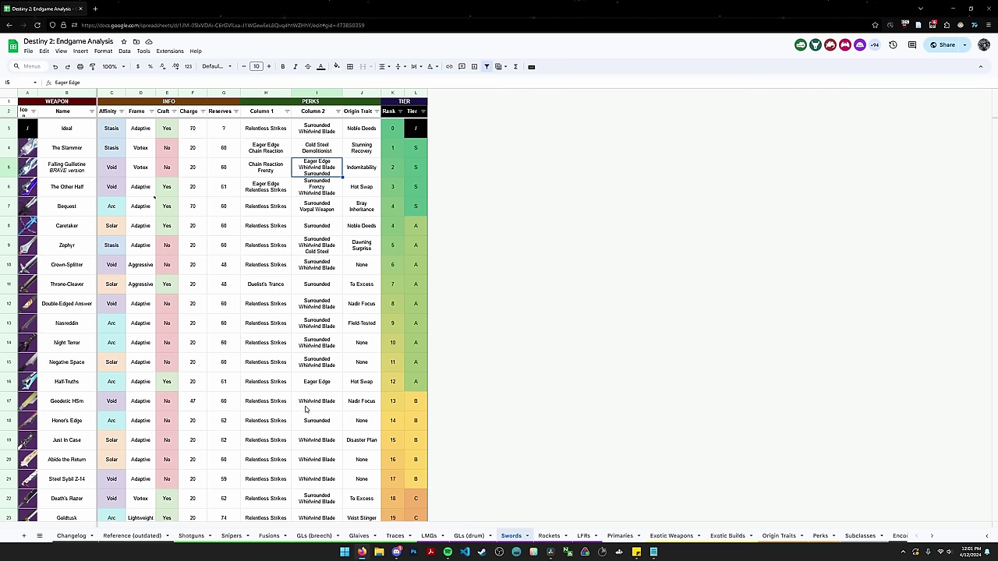
- View the Traces sheet and return to the Swords sheet
click(395, 536)
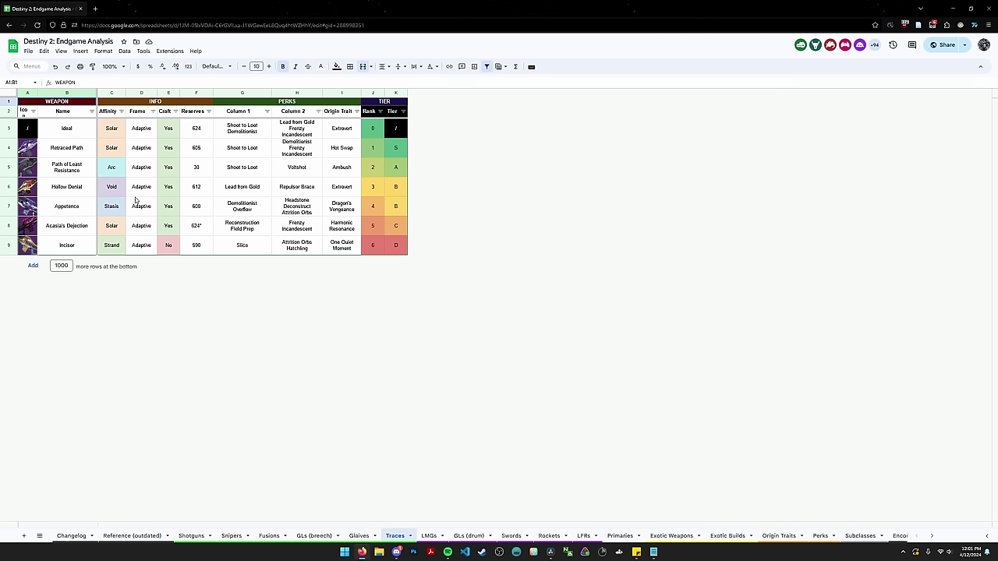
click(511, 536)
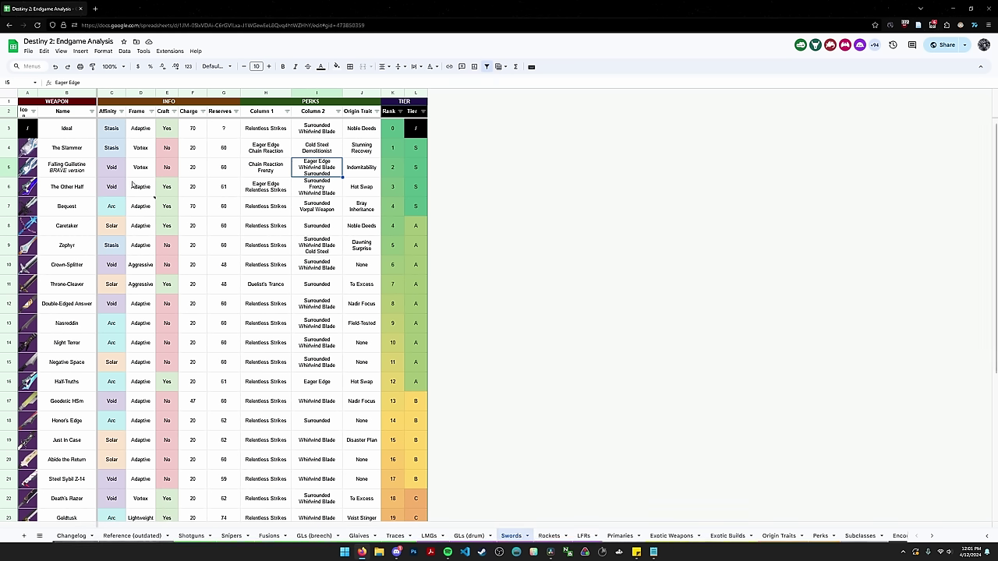
- After selecting The Other Half on the Swords sheet, examine the BRAVE Midnight Coup's row, perks and alternative weapon on the Primaries sheet
click(67, 191)
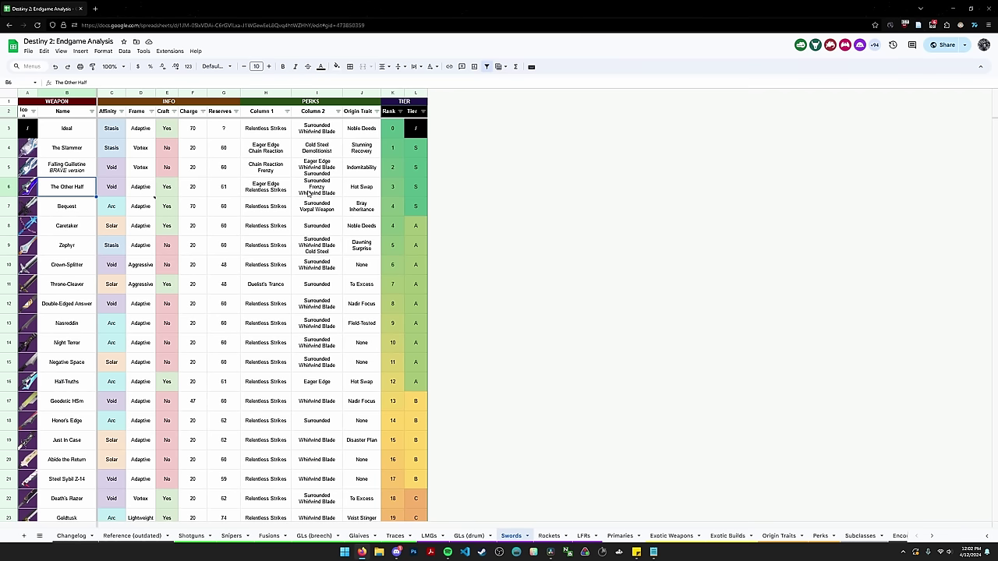
click(620, 536)
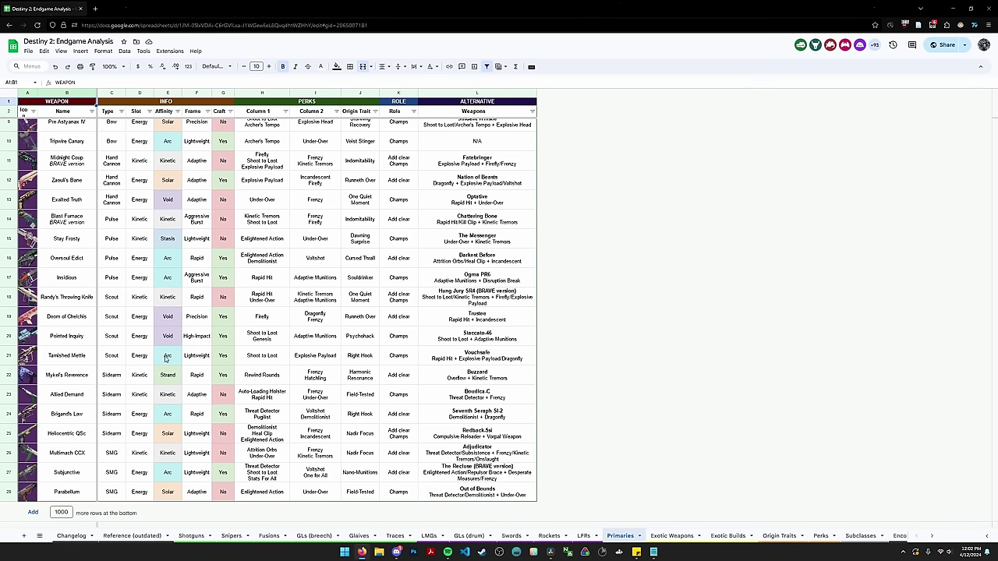
scroll(164, 360, up, 1)
drag(28, 232, 342, 235)
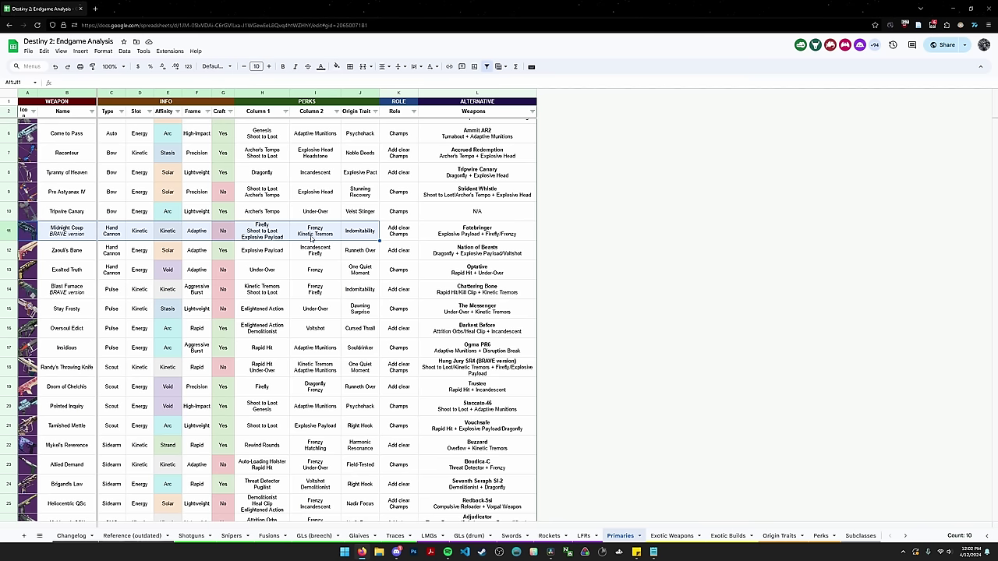
drag(263, 234, 310, 234)
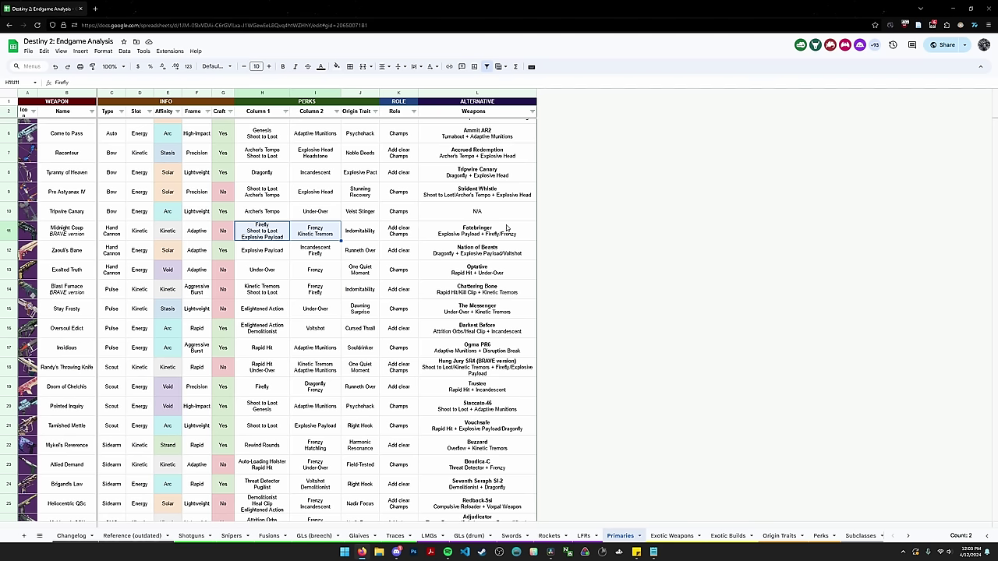
click(508, 233)
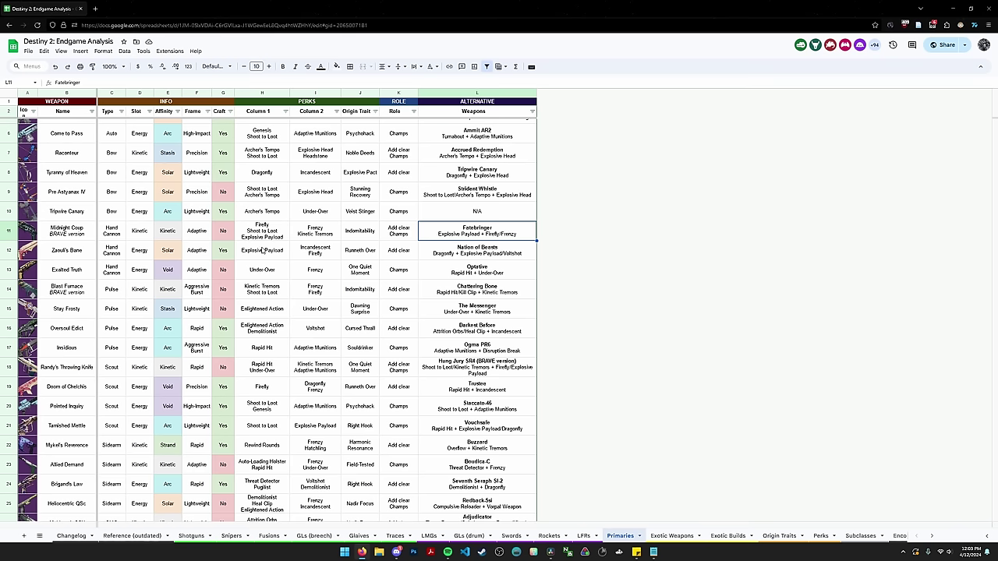
- Examine the BRAVE Blast Furnace's row and Column 1 perks, plus the Randy's Throwing Knife row with its Hung Jury SR4 alternative
drag(39, 296, 360, 277)
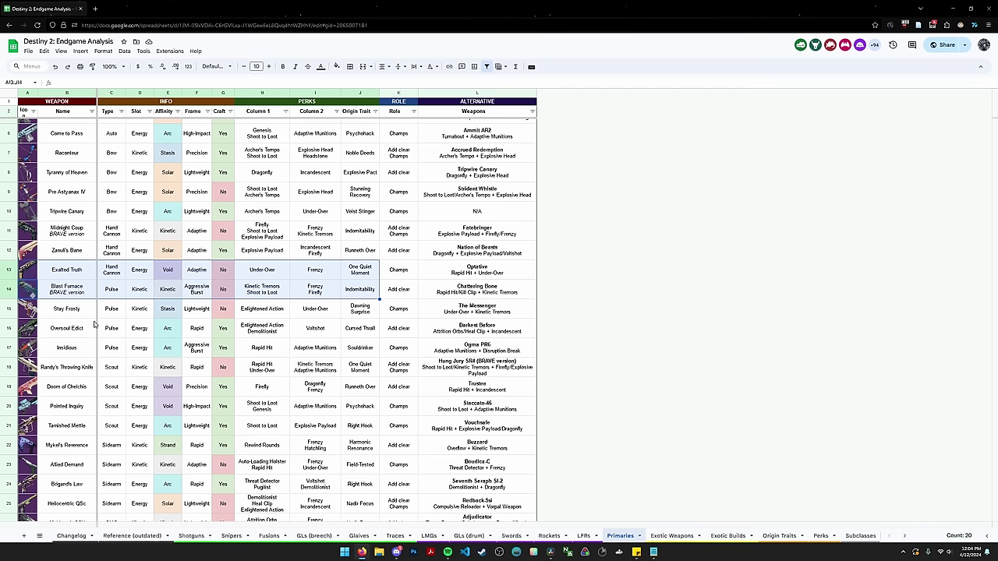
click(263, 294)
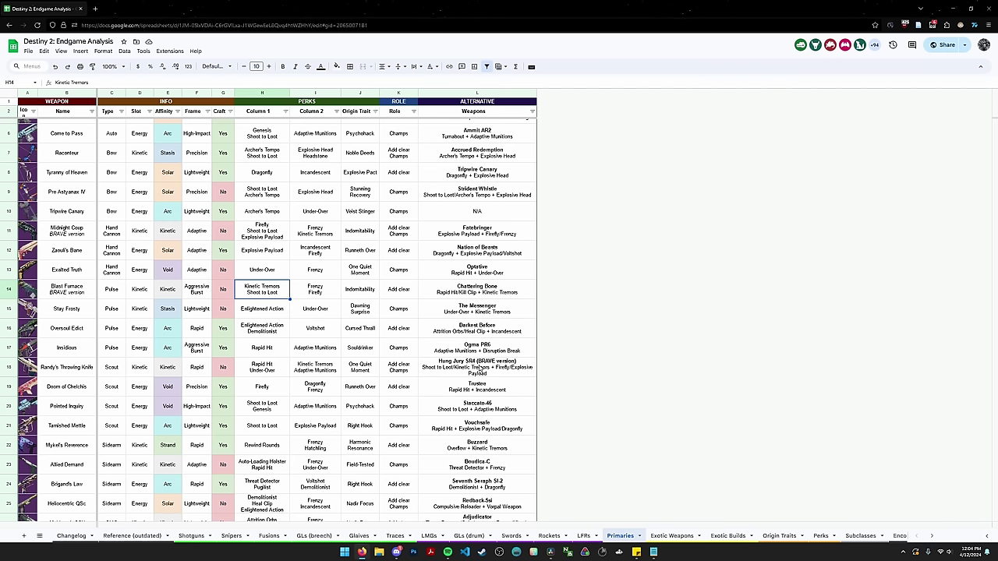
drag(64, 369, 409, 368)
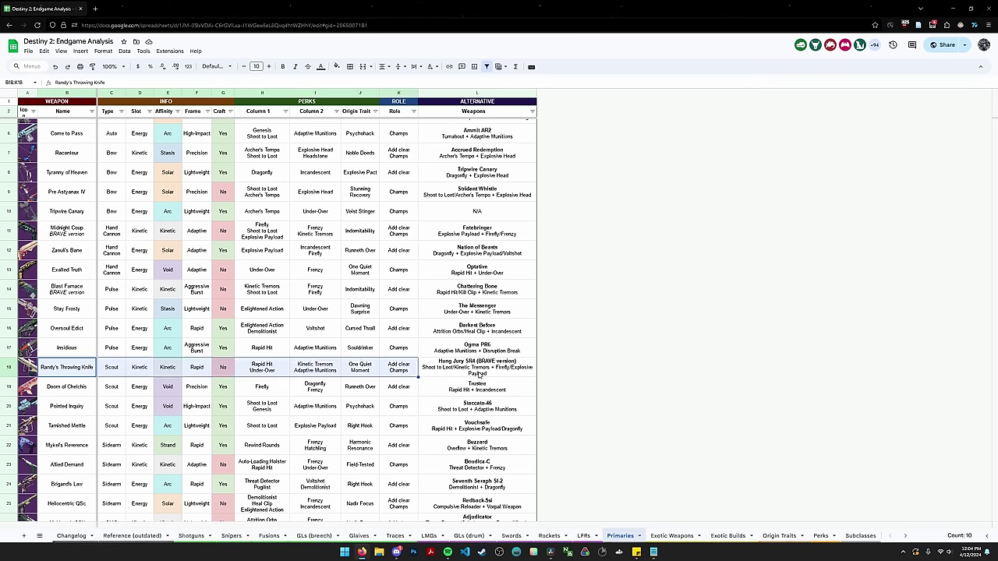
click(478, 373)
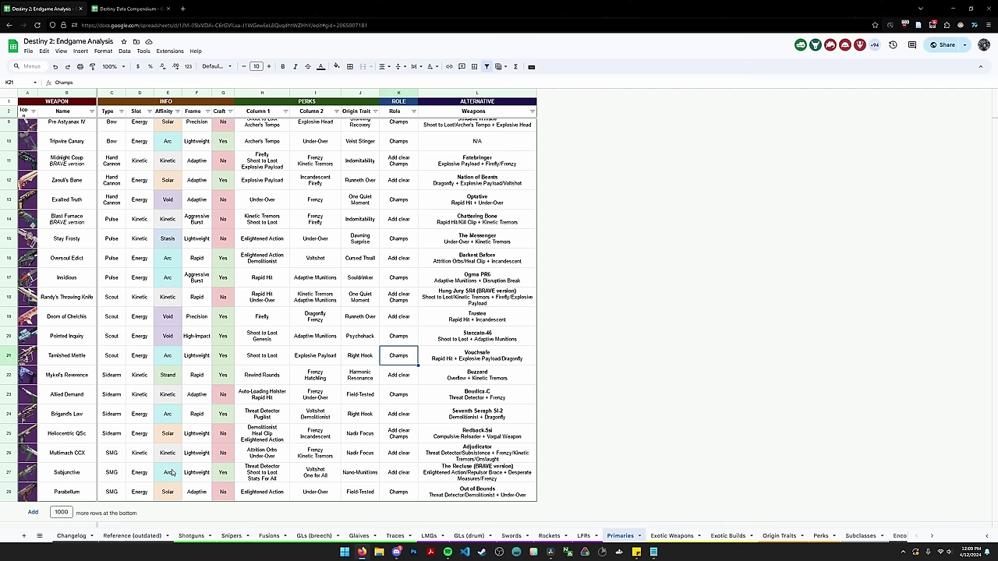
- Examine Subjunctive's Column 1 and 2 perks and origin trait, and select its alternative, the BRAVE version of The Recluse
drag(84, 478, 327, 476)
click(251, 494)
click(251, 482)
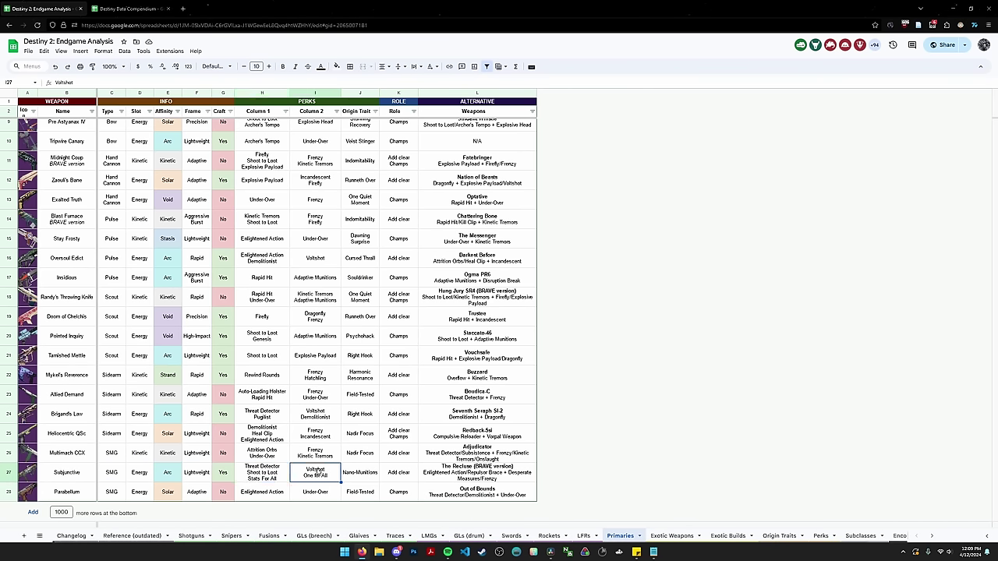
click(310, 479)
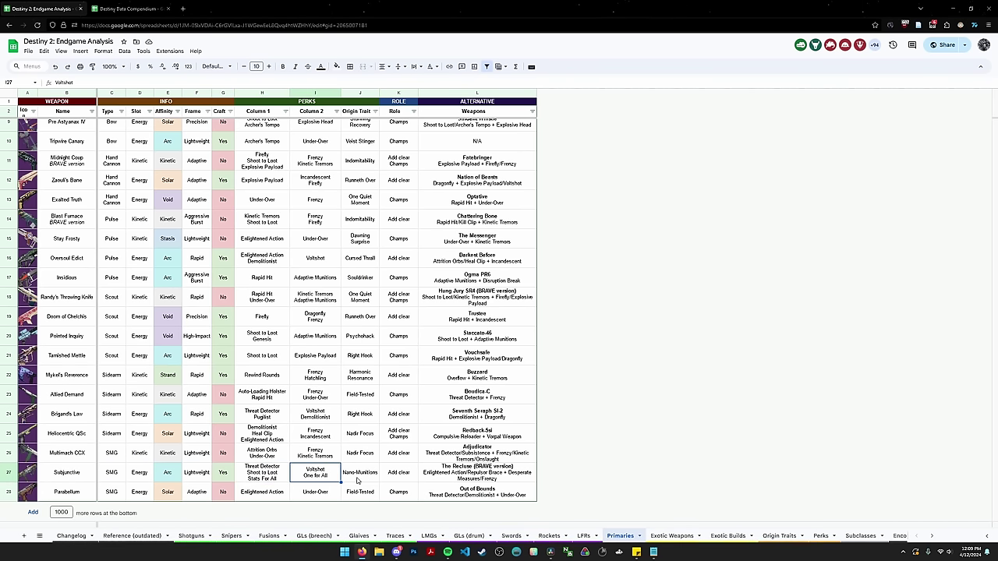
click(358, 477)
drag(360, 477, 261, 482)
click(468, 483)
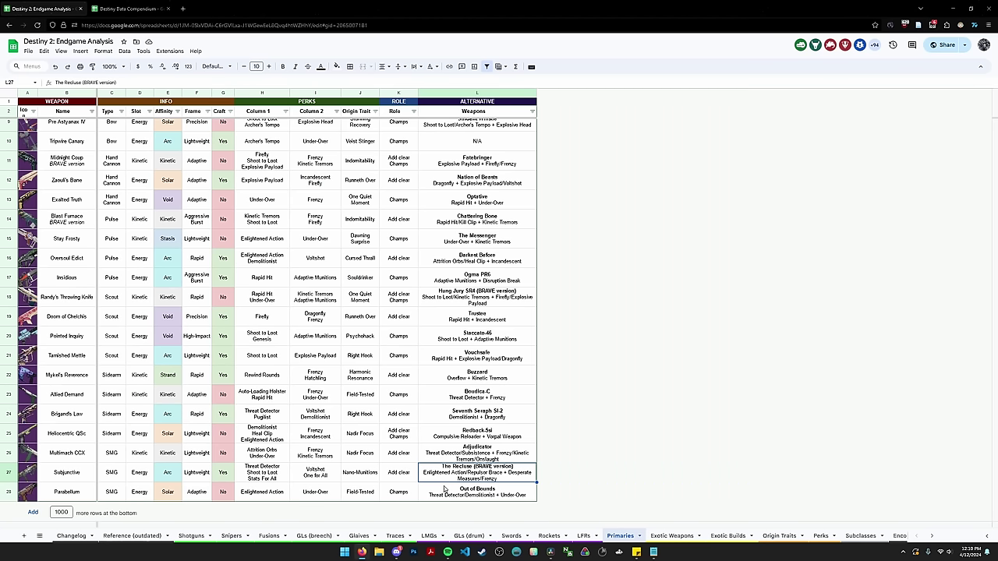
- On the Traces sheet, highlight the weapon icons and names from Retraced Path through Incisor
click(395, 535)
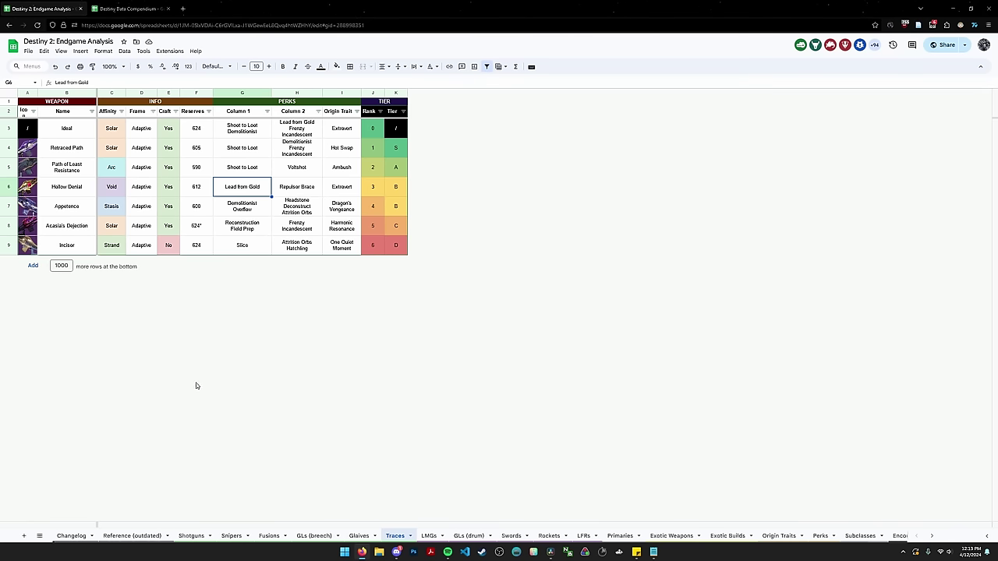
drag(31, 147, 63, 209)
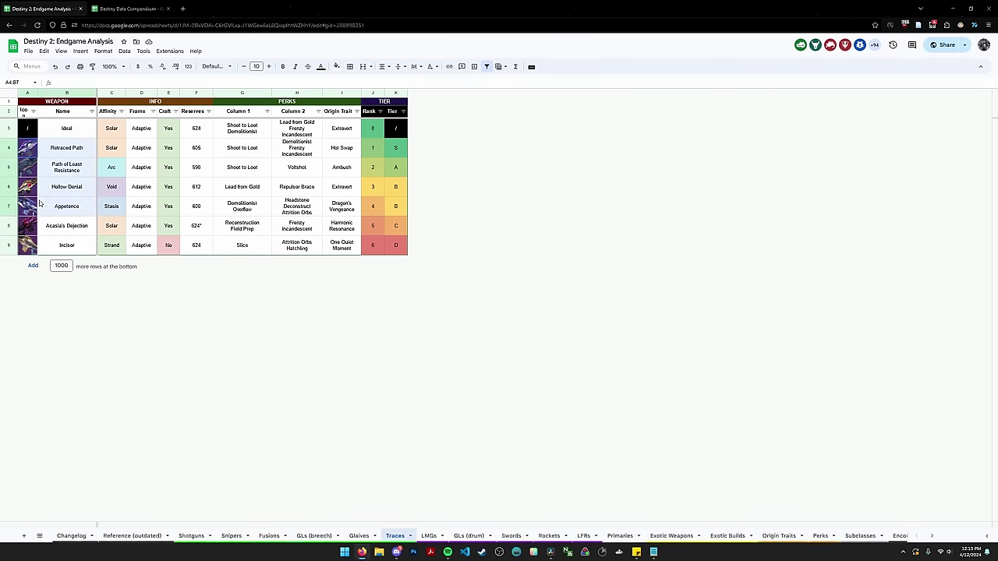
shift+click(36, 245)
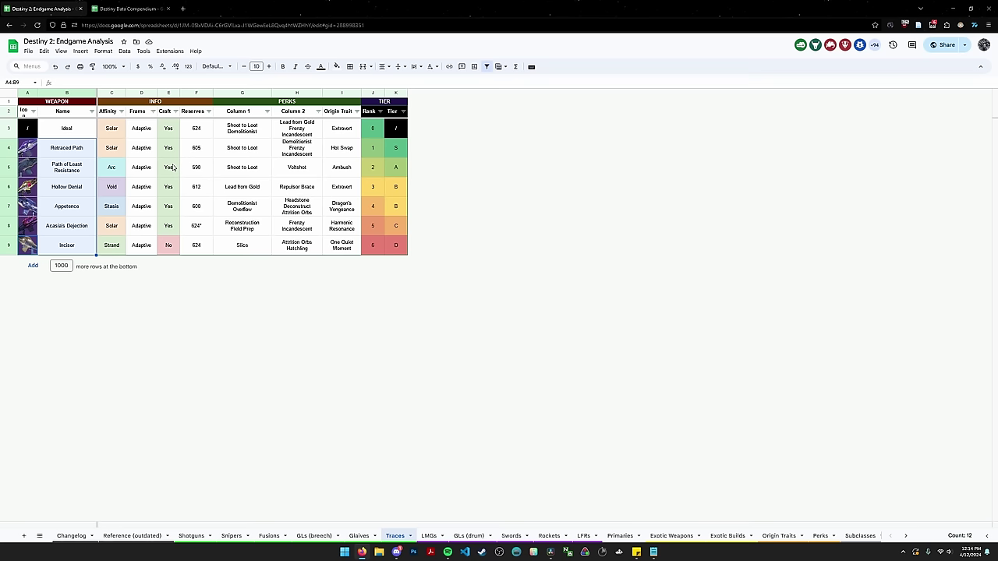
- Compare Retraced Path's affinity and perks with the Ideal row's perks and origin trait, and highlight the full Retraced Path row
key(Right)
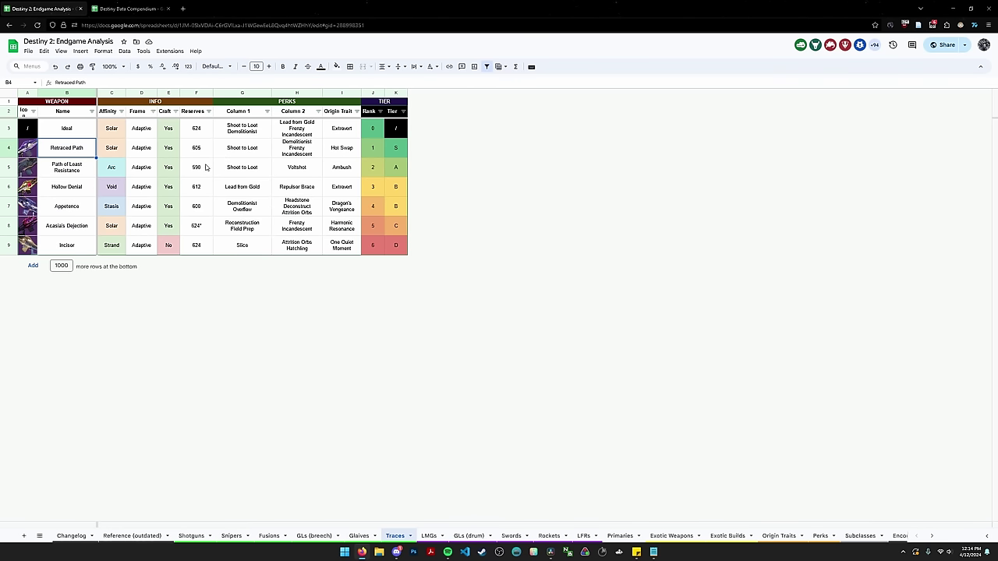
click(110, 155)
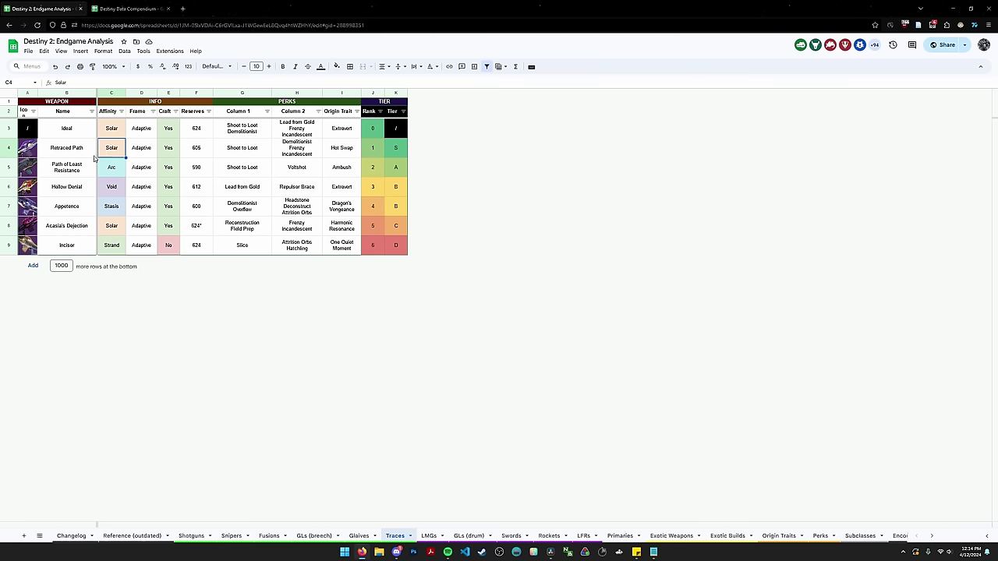
click(243, 151)
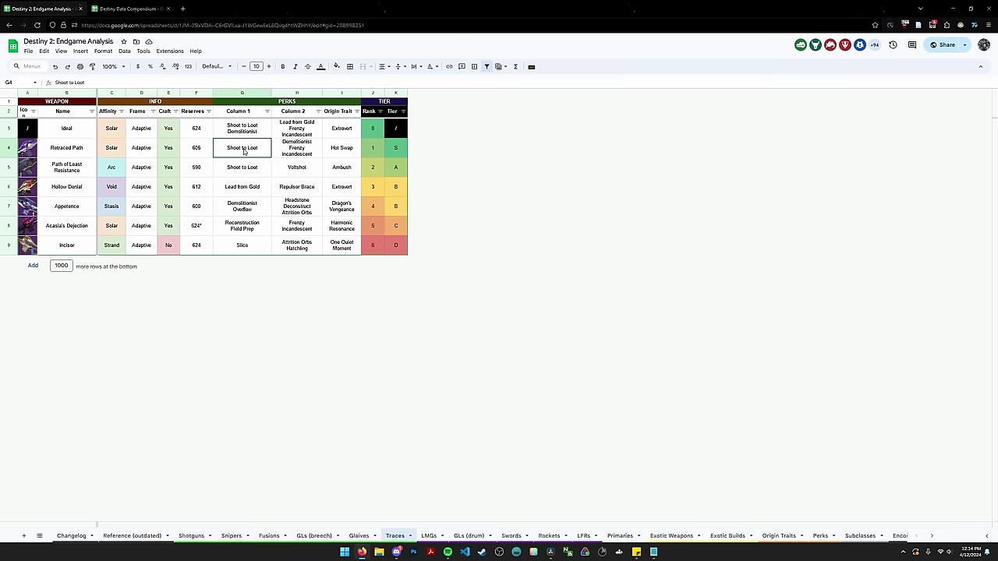
click(301, 154)
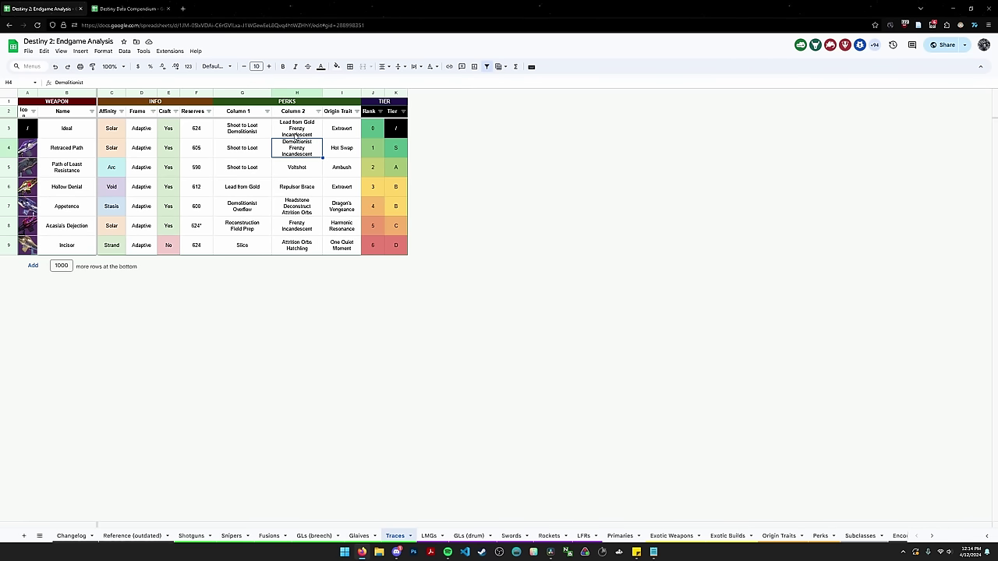
drag(241, 130, 302, 131)
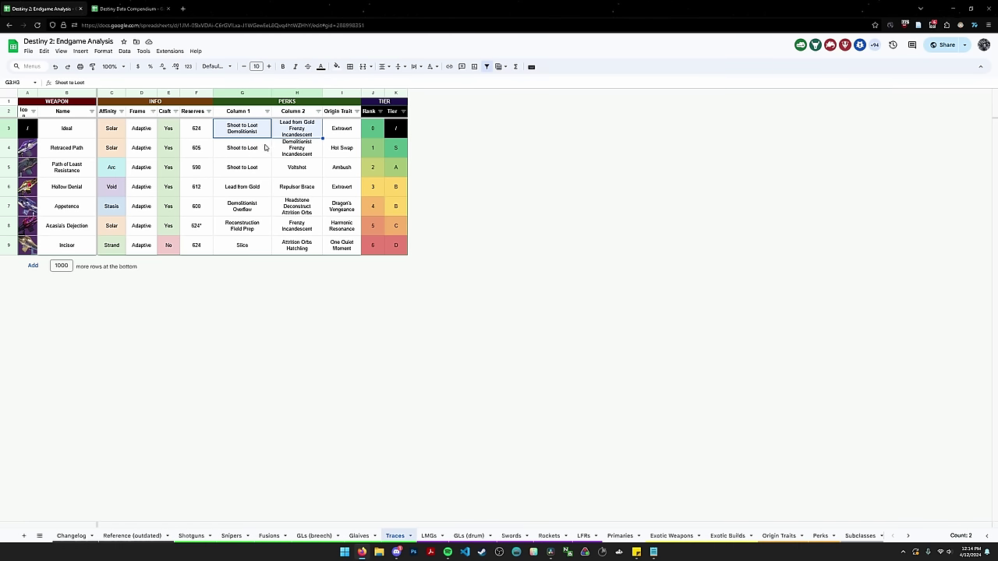
click(349, 129)
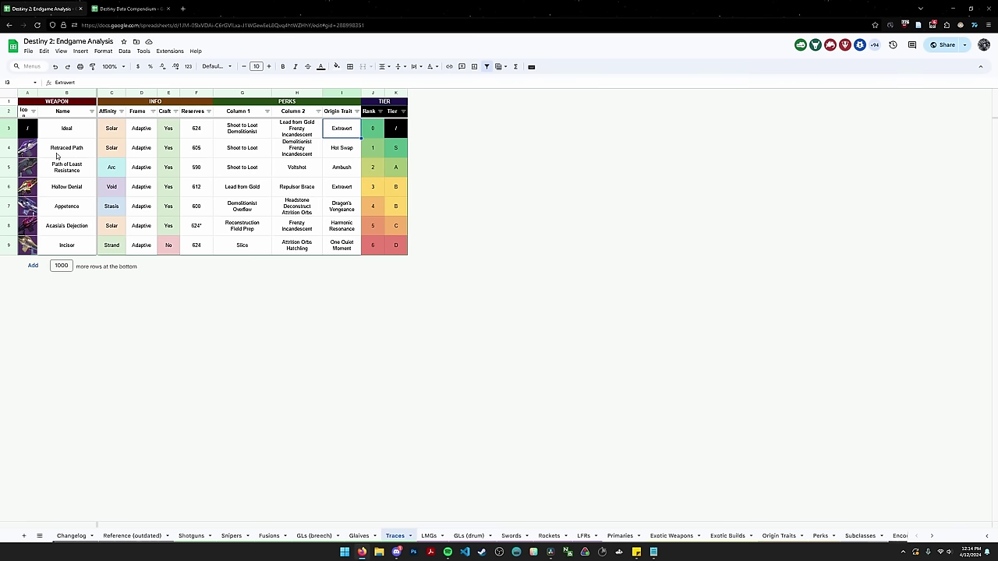
drag(58, 156, 396, 151)
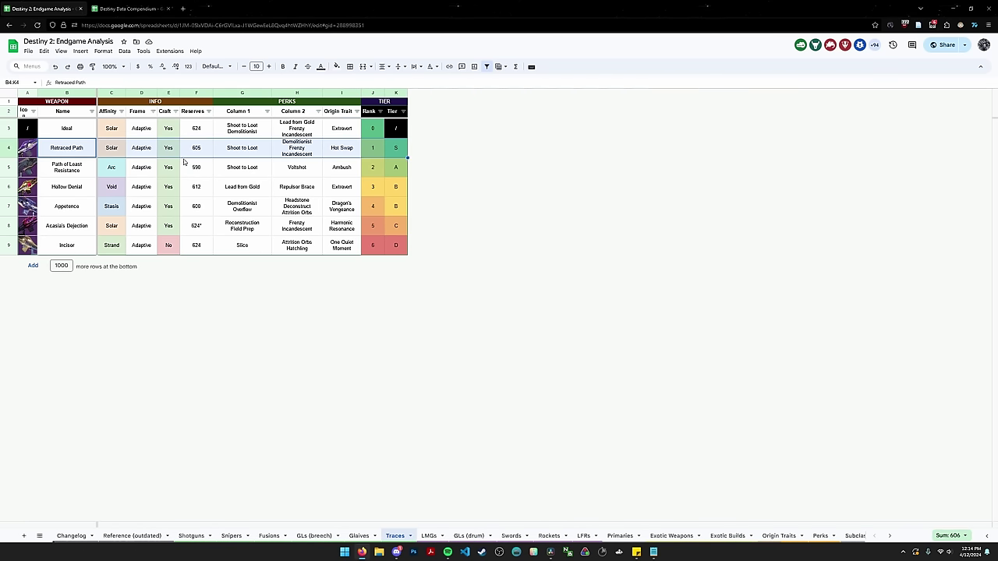
- Highlight the Path of Least Resistance row and examine its Column 1 perk and tier
drag(72, 167, 396, 178)
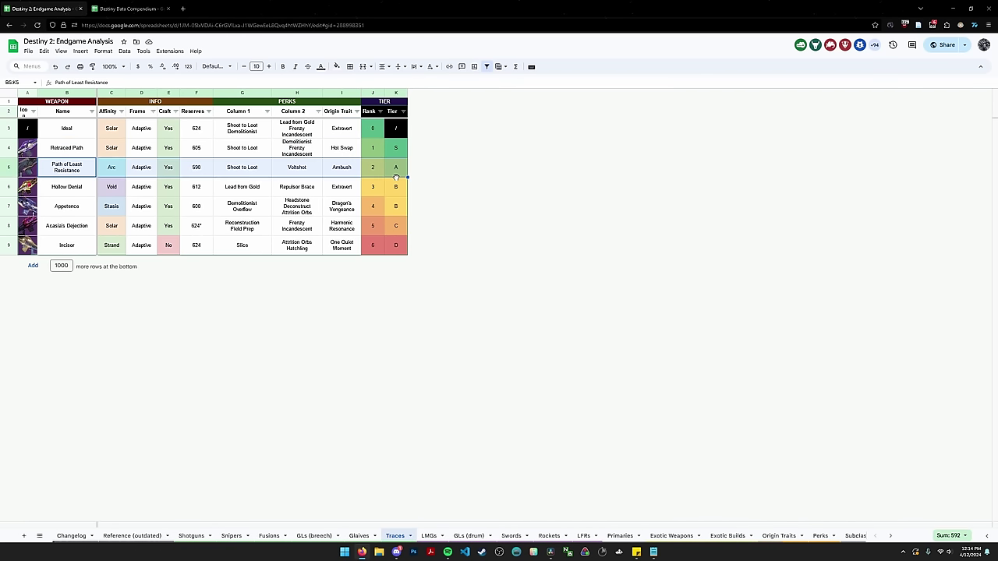
click(244, 169)
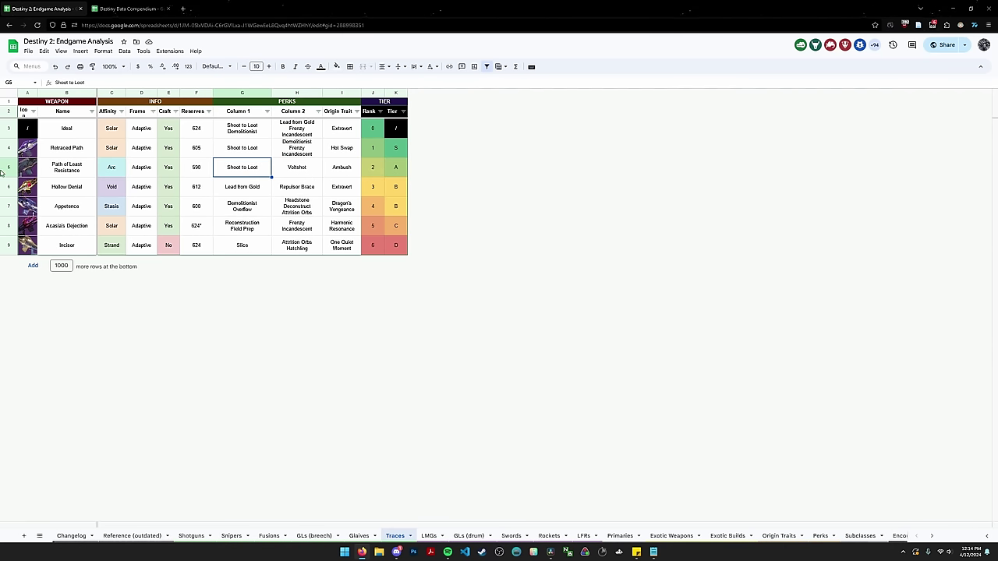
click(399, 168)
- Highlight the Hollow Denial and Appetence rows and examine Hollow Denial's perks and origin trait and Appetence's Column 1 perks
drag(396, 191, 20, 206)
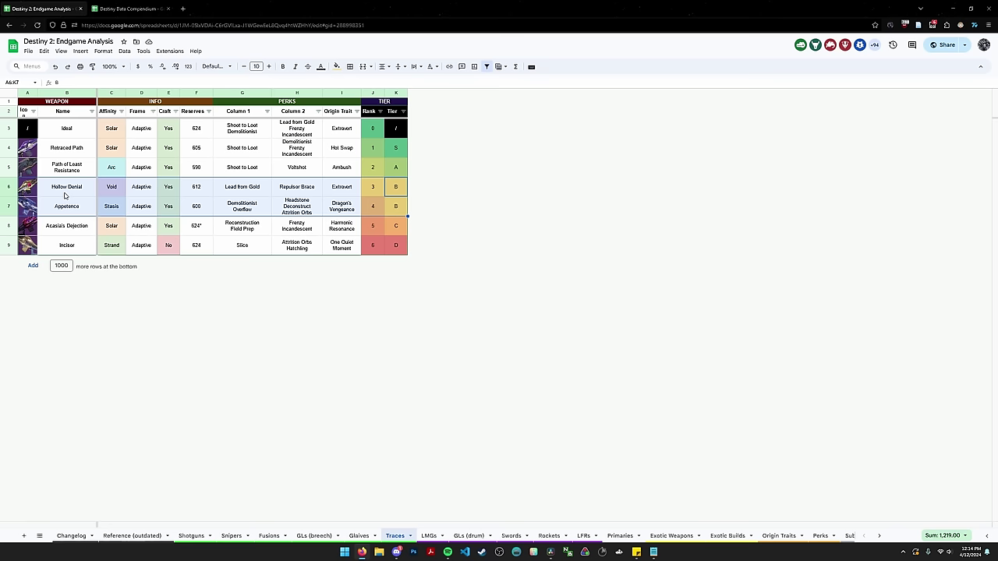
click(66, 194)
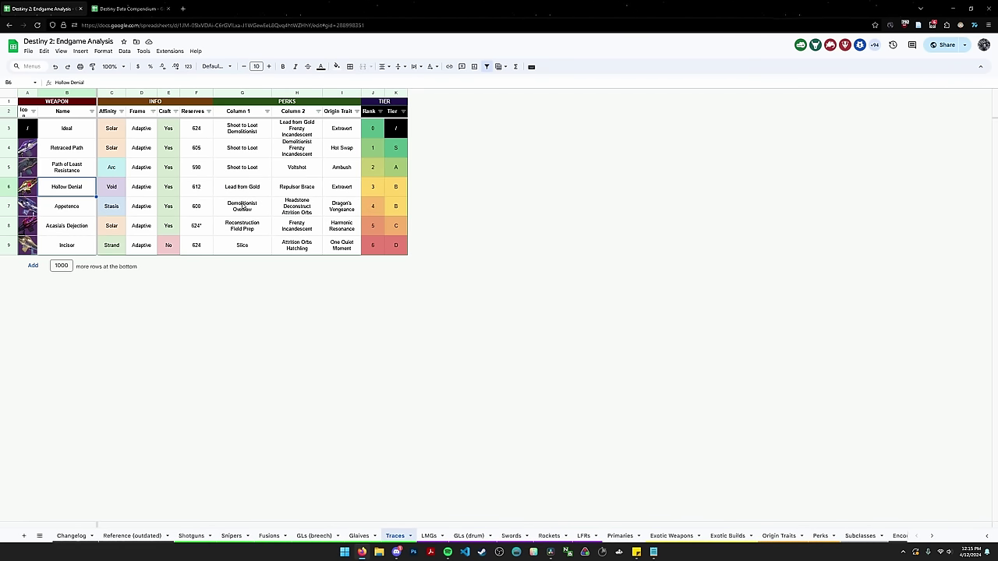
click(341, 194)
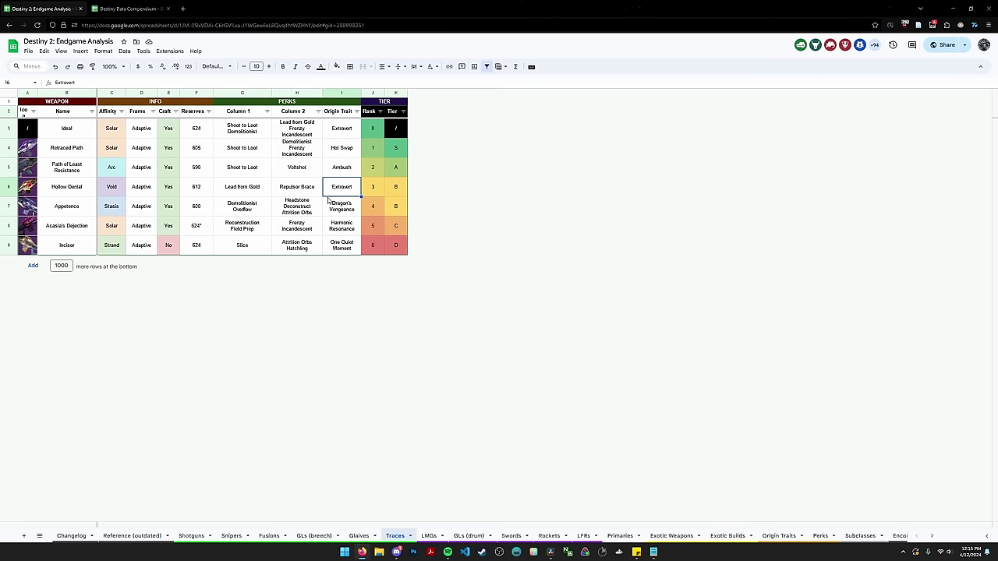
drag(239, 192, 303, 190)
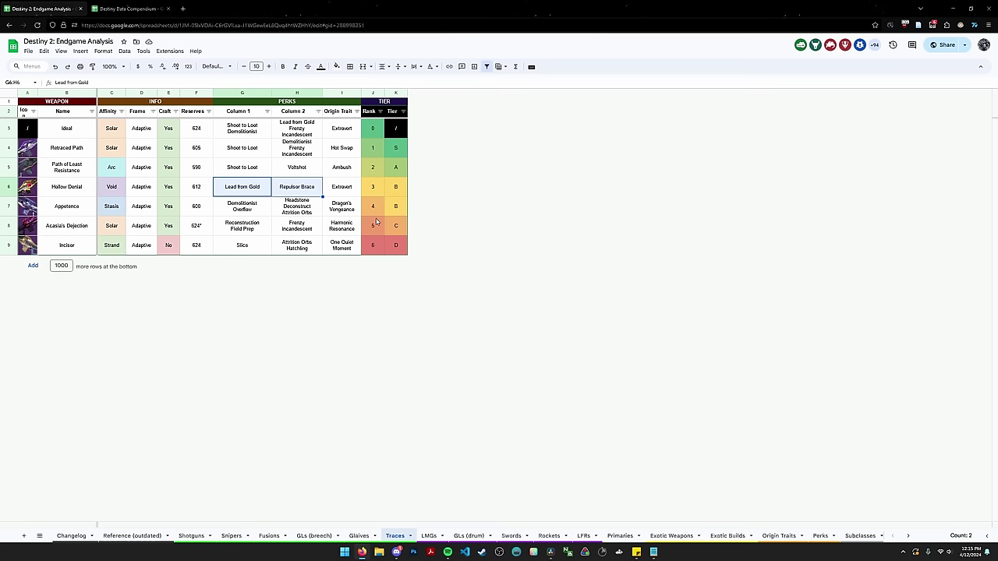
drag(394, 209, 25, 198)
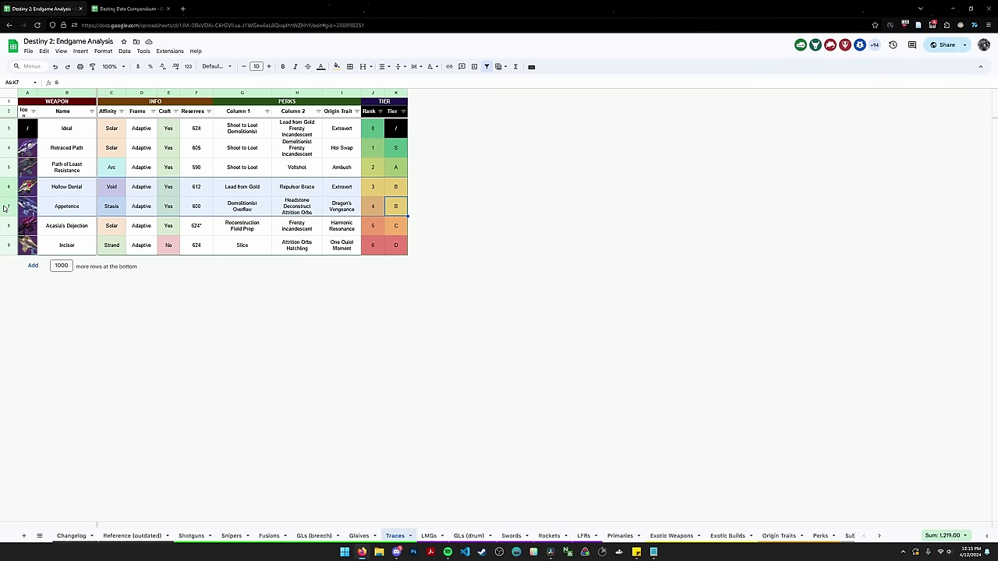
click(240, 211)
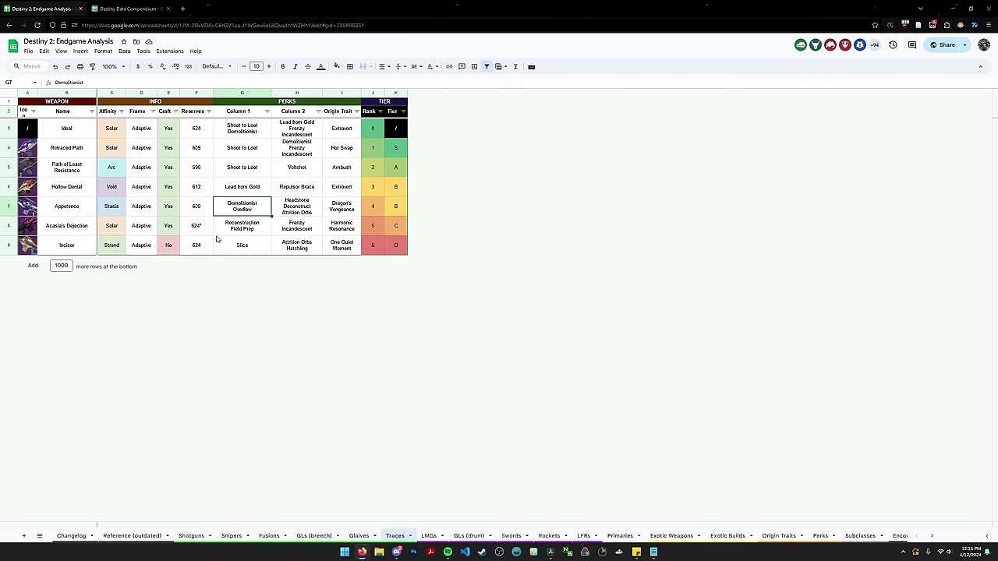
- Examine Acasia's Dejection's row, perks and origin trait against Retraced Path, and highlight the Incisor row
drag(32, 228, 406, 237)
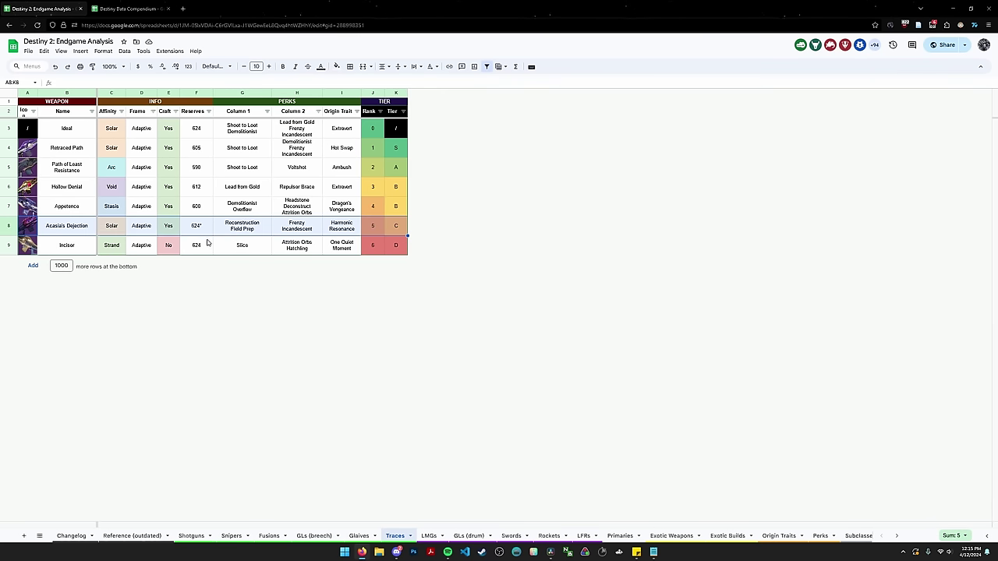
drag(84, 152, 306, 159)
drag(242, 233, 303, 232)
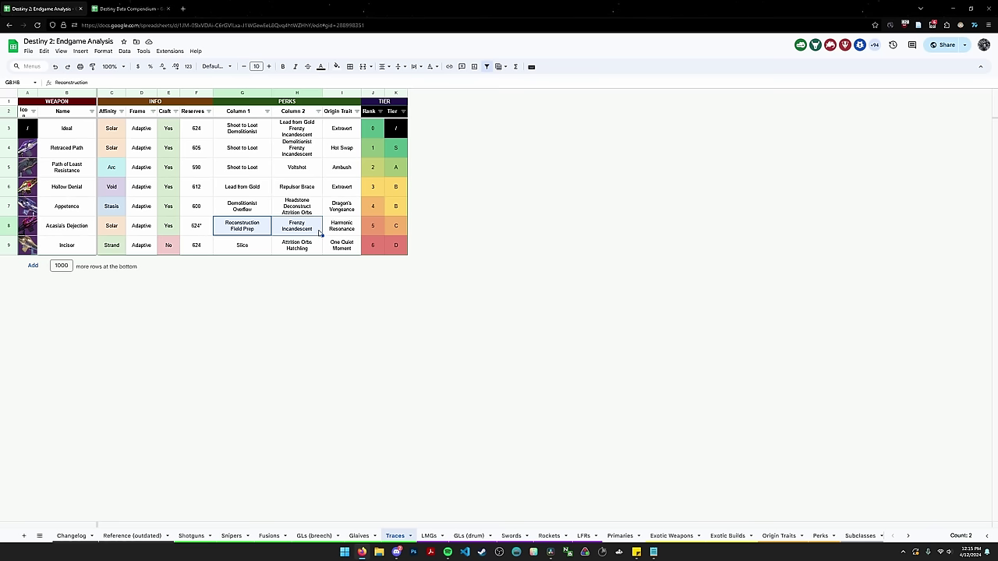
click(345, 231)
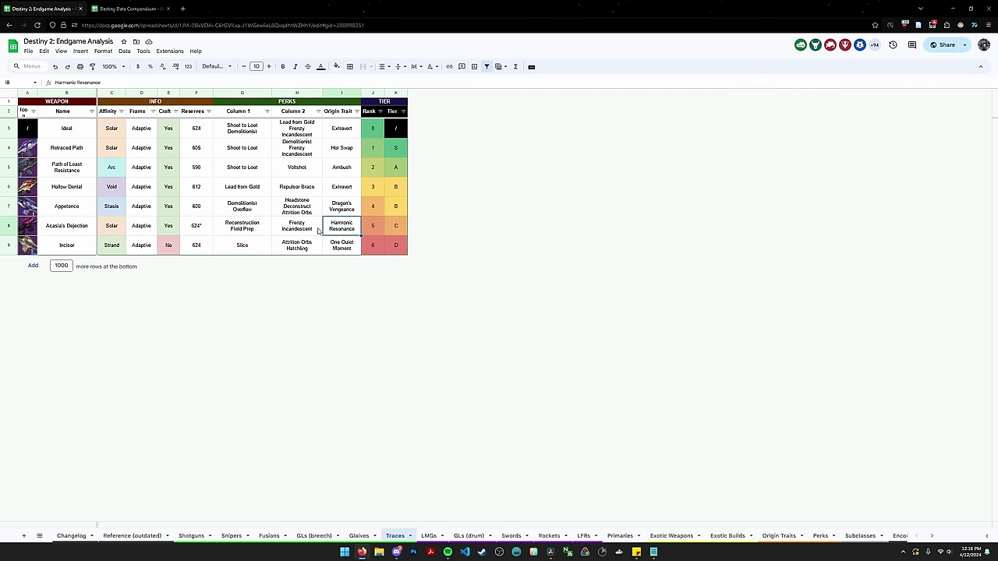
drag(248, 233, 321, 229)
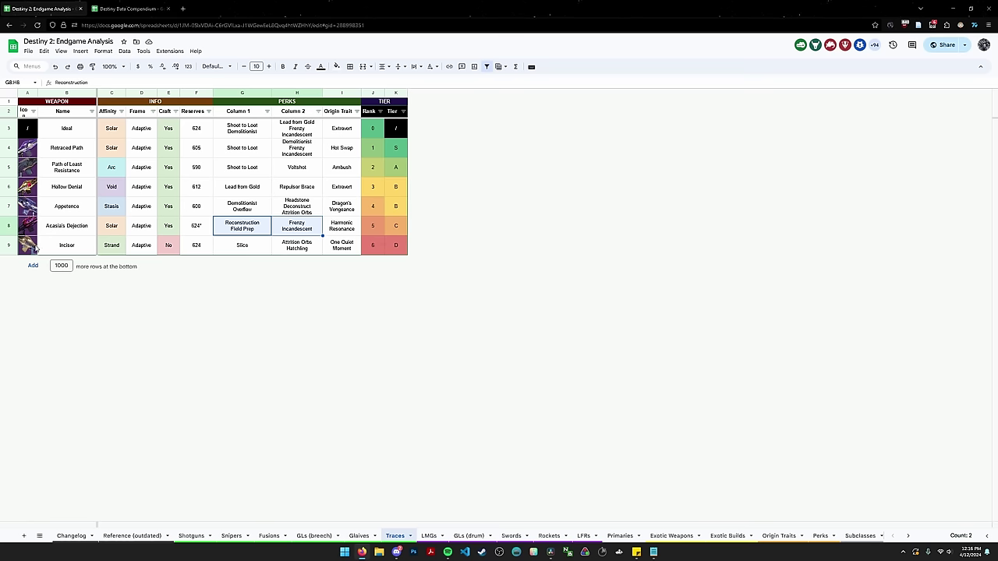
drag(38, 248, 396, 259)
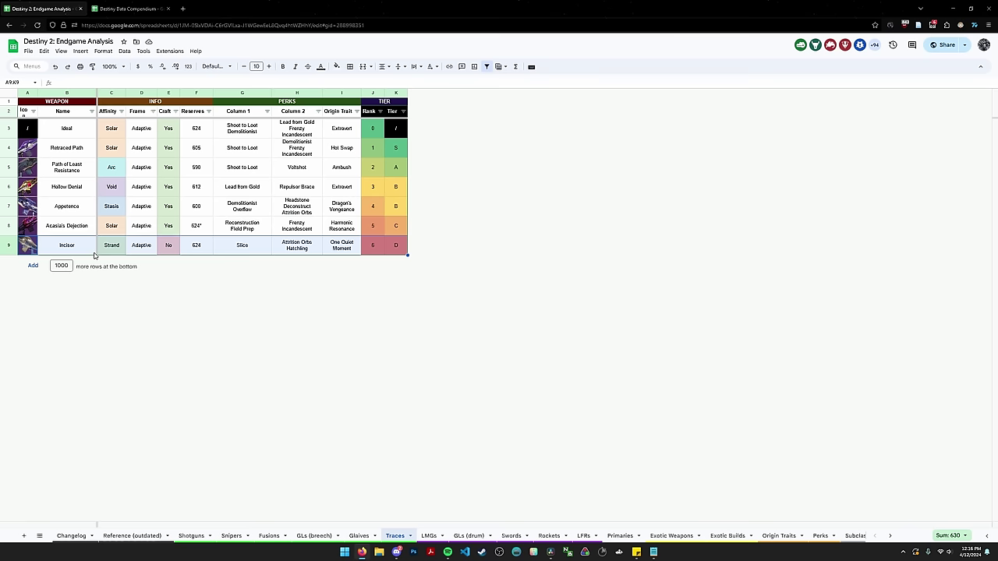
- Examine Incisor's reserves and its Column 1 and Column 2 perks, and highlight the row from tier to name
click(195, 249)
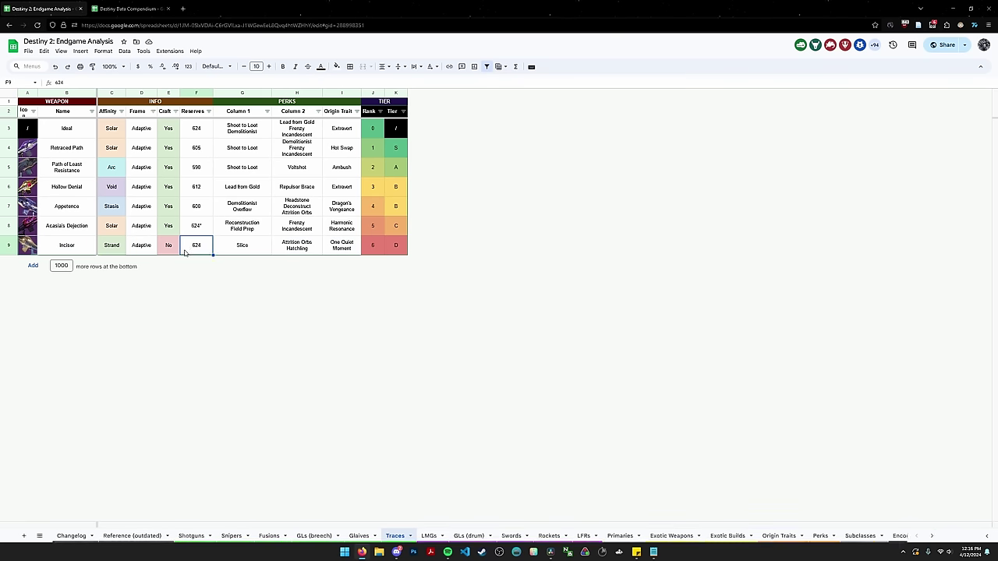
click(242, 248)
click(307, 243)
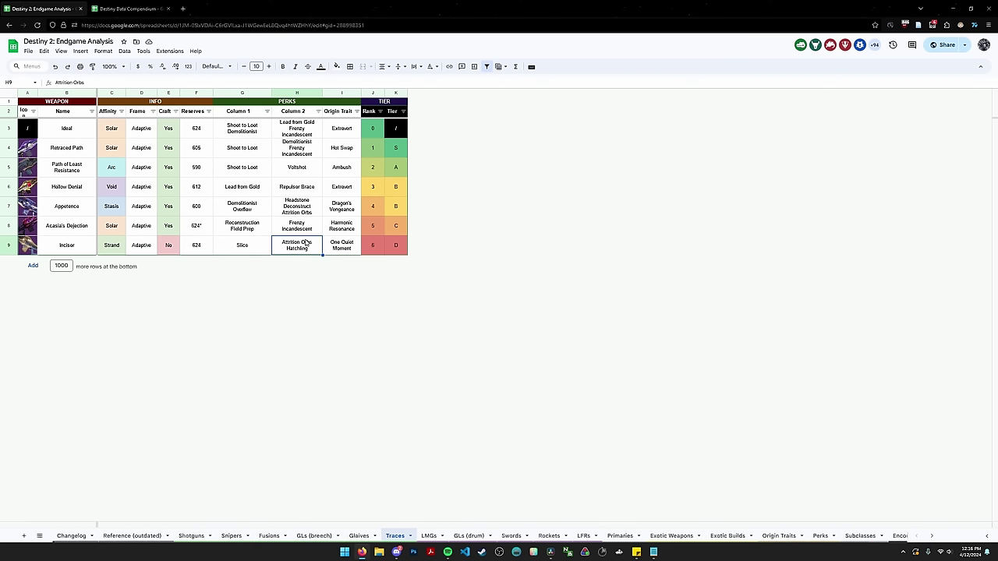
click(232, 251)
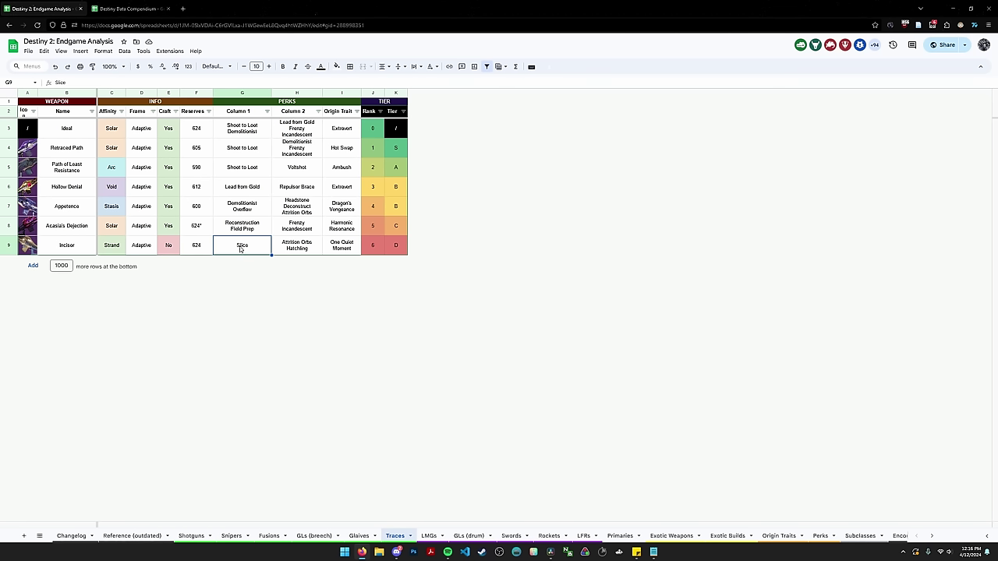
drag(387, 251, 40, 248)
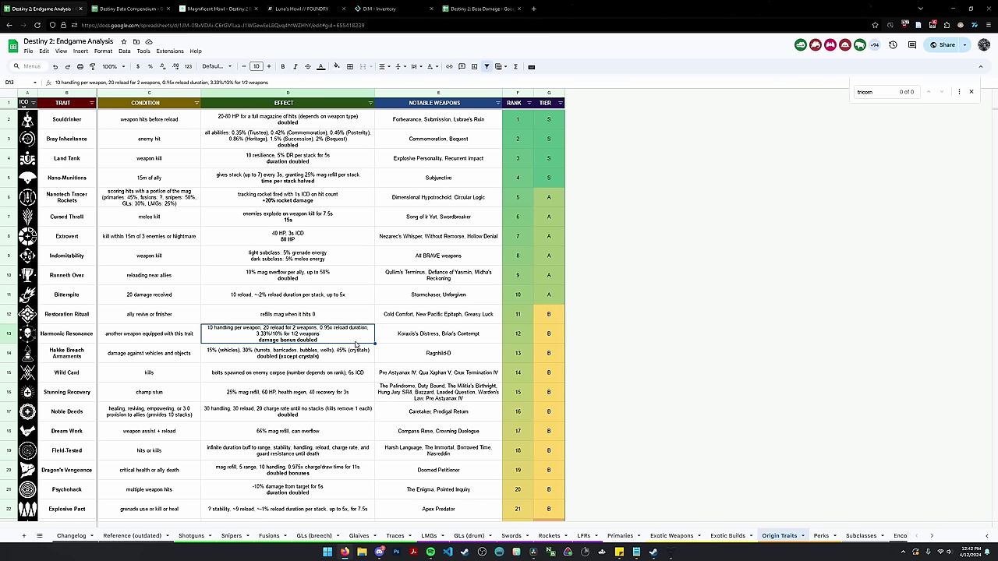
- Highlight the Indomitability origin trait row, examine its effect, and compare it with Cursed Thrall, Land Tank and Bray Inheritance
drag(27, 259, 558, 265)
click(347, 278)
click(273, 260)
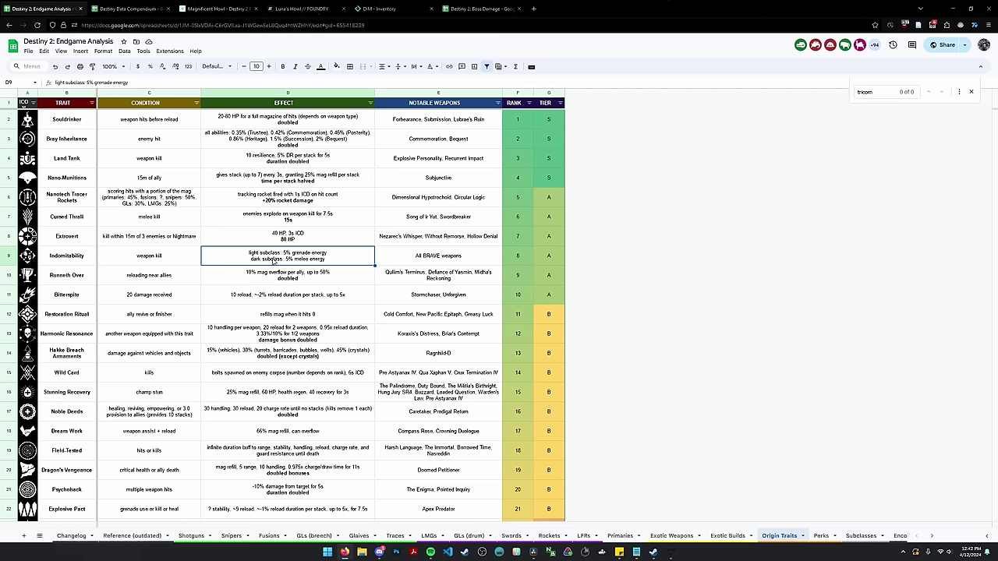
click(82, 257)
key(ctrl+shift+Right)
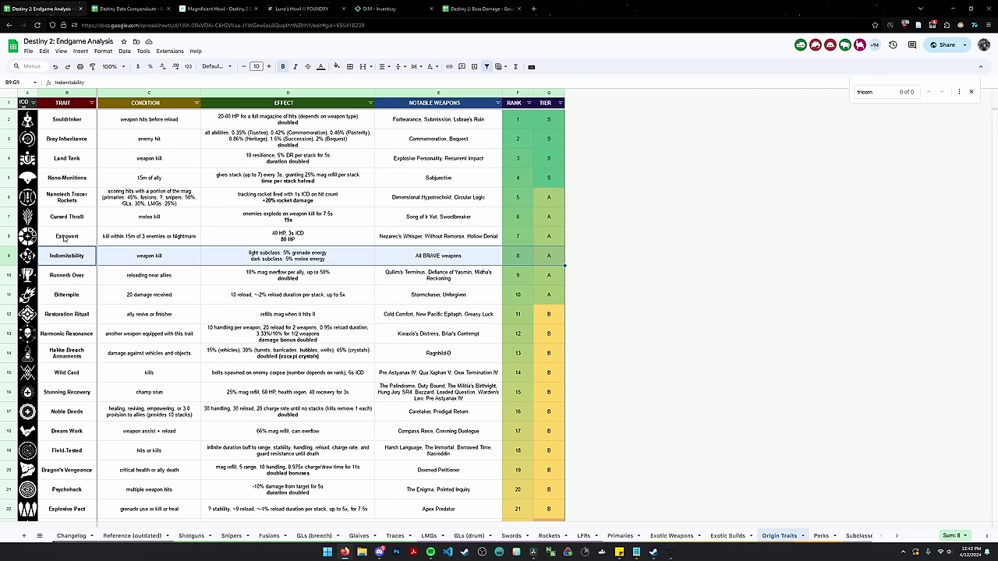
click(72, 218)
drag(74, 160, 234, 140)
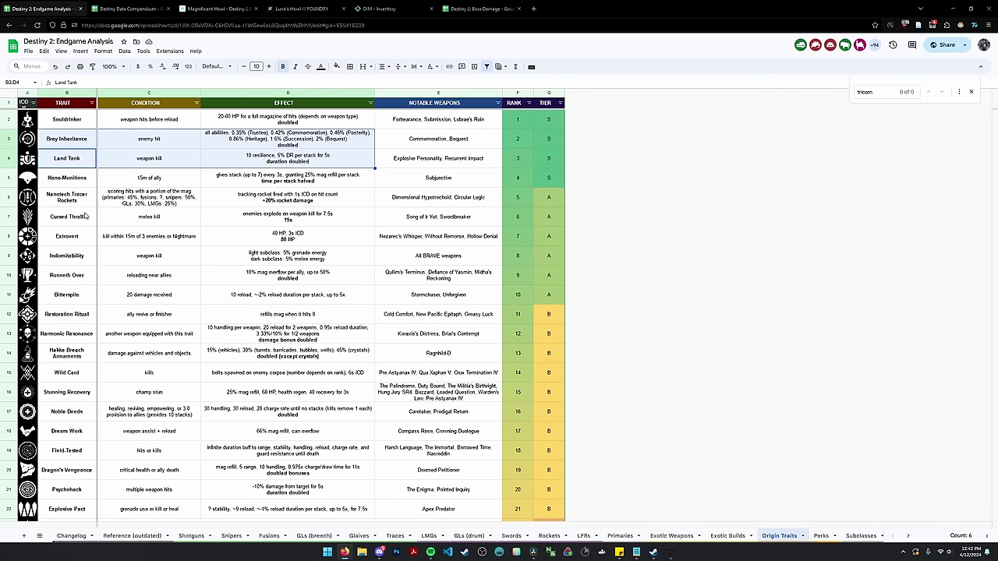
- Search the Perks sheet for "desp" and compare Desperate Measures with the perks ranked around it
click(820, 536)
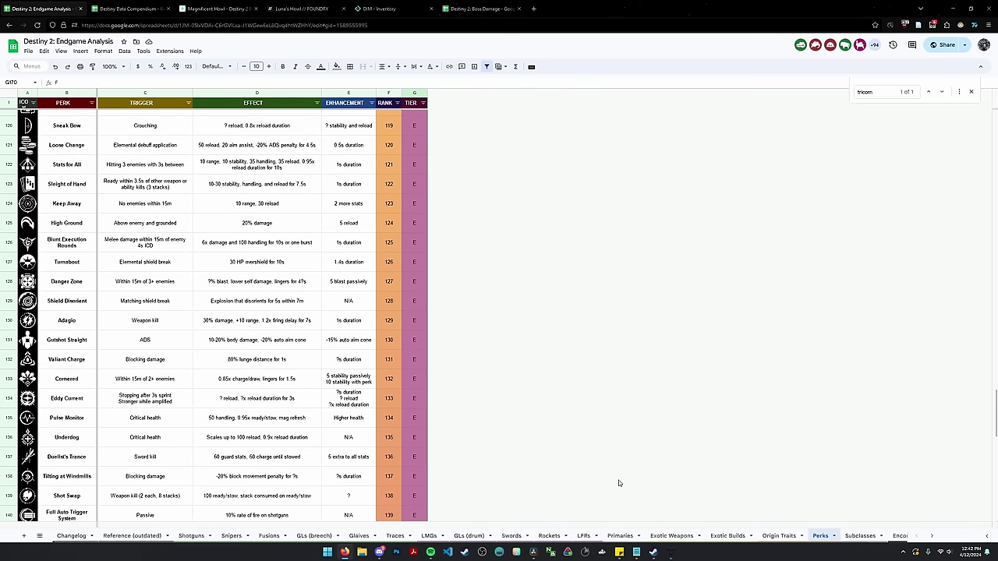
scroll(437, 359, up, 5)
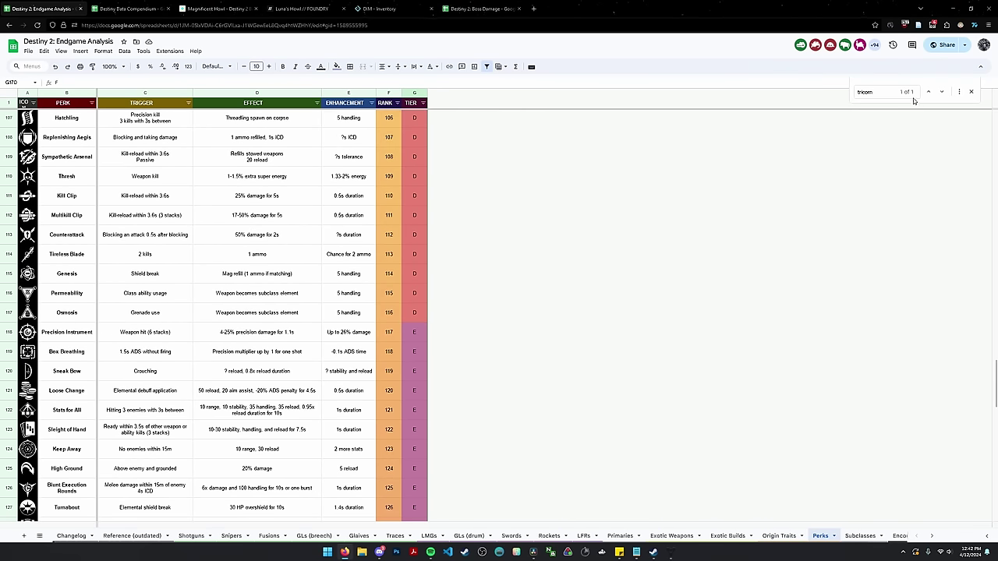
double_click(886, 91)
text(desp)
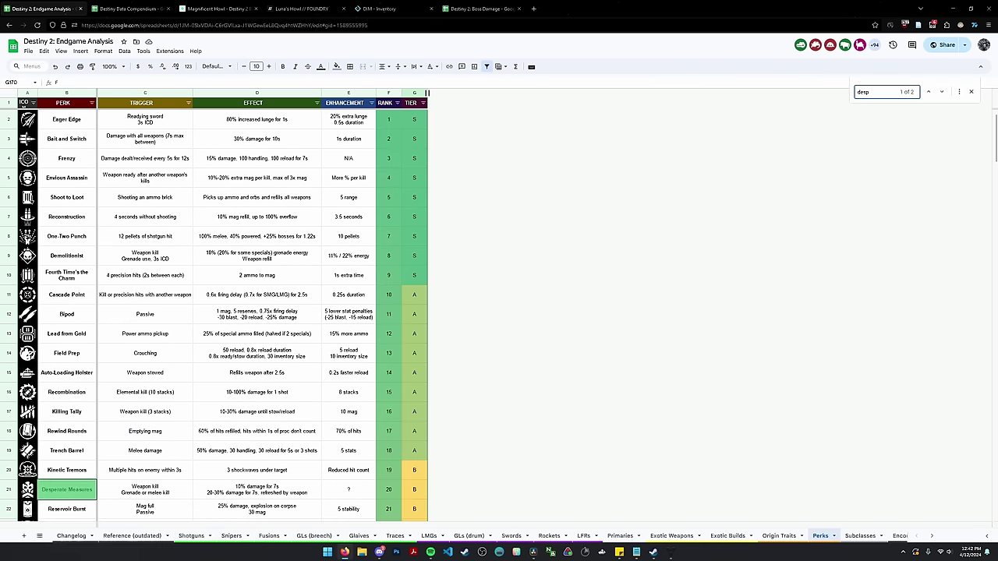
scroll(462, 316, down, 6)
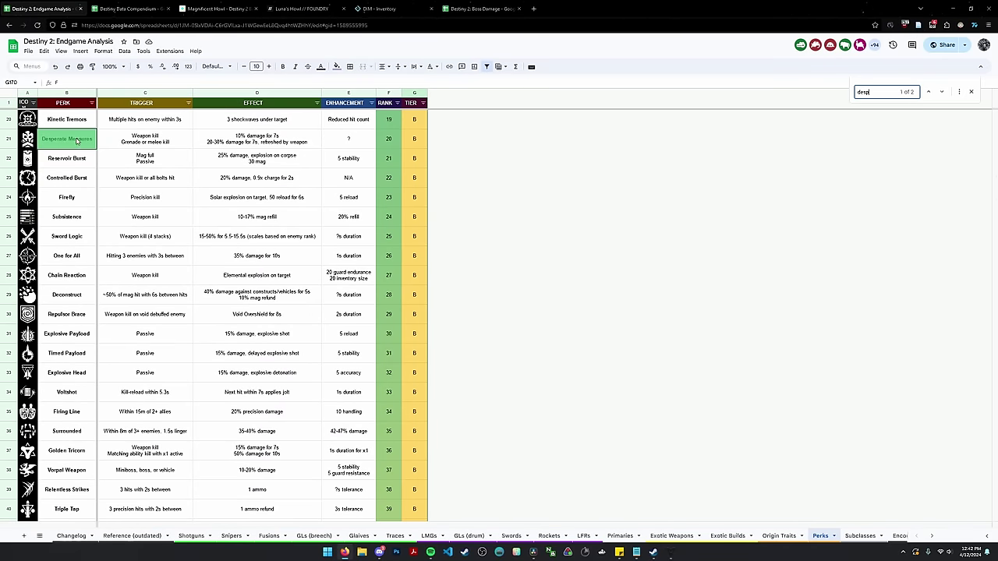
scroll(77, 140, up, 3)
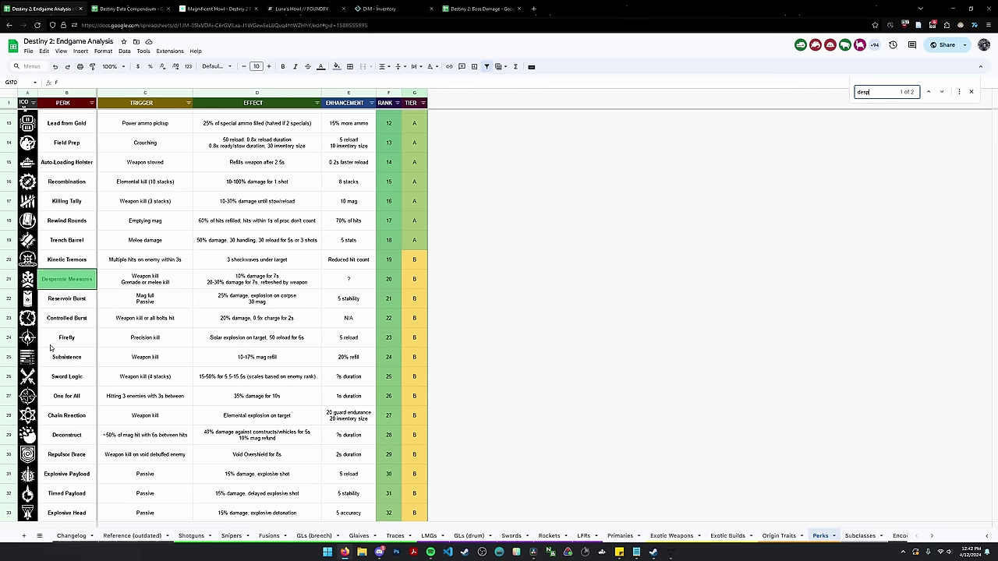
scroll(156, 371, up, 3)
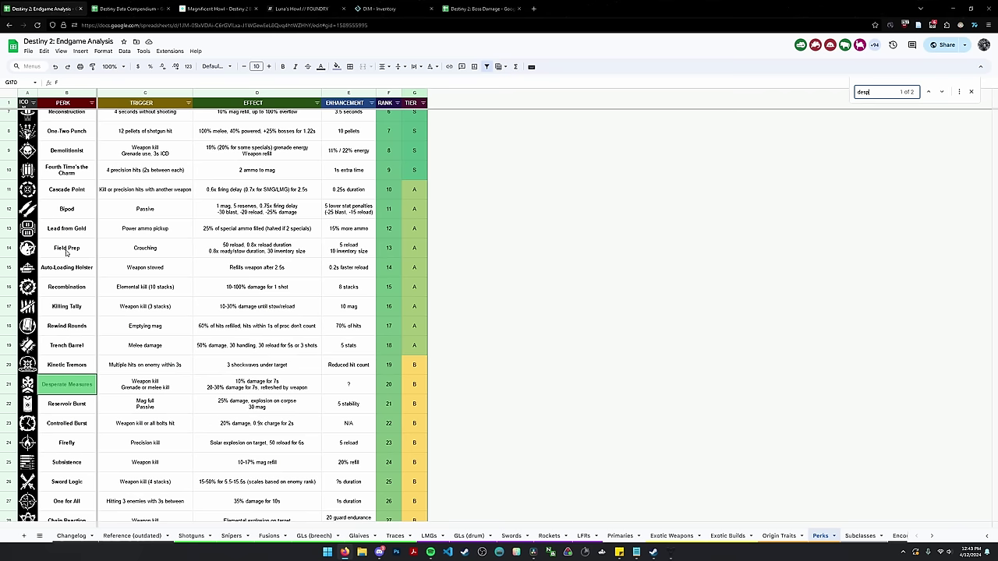
- Search the Perks sheet for "magnif" and examine the Magnificent Howl row among its neighbouring perks
key(BackSpace)
key(BackSpace)
key(BackSpace)
key(BackSpace)
text(magnif)
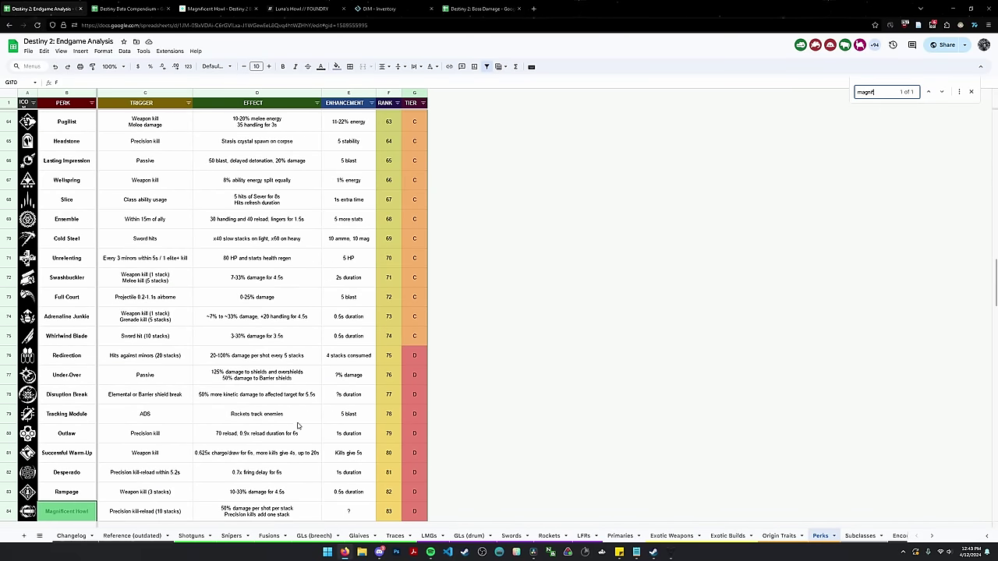
scroll(297, 425, down, 3)
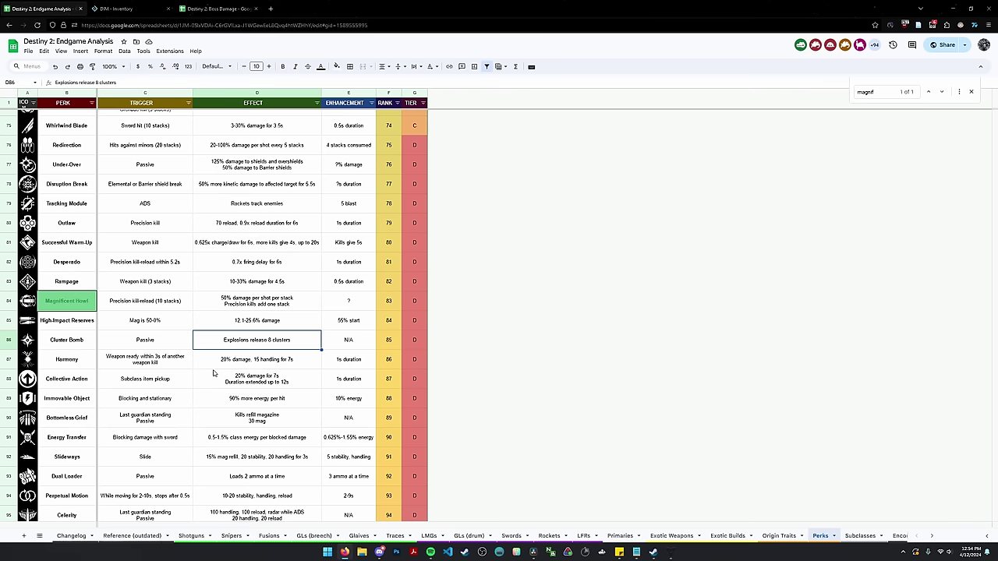
- Switch to the Destiny 2: Boss Damage spreadsheet and examine the lunas howl lp testing columns and their summed damage cell
key(ctrl+3)
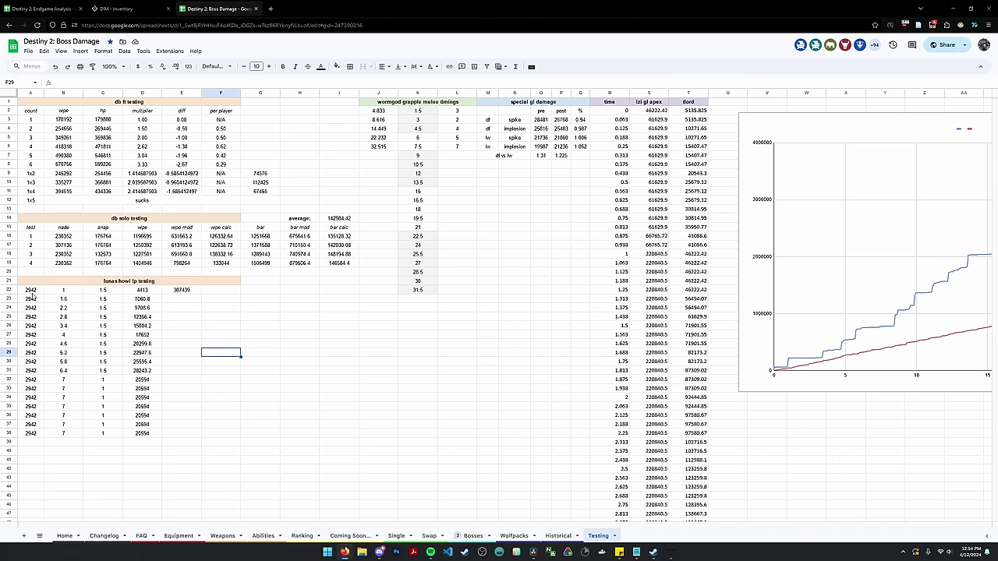
drag(64, 290, 69, 441)
click(66, 308)
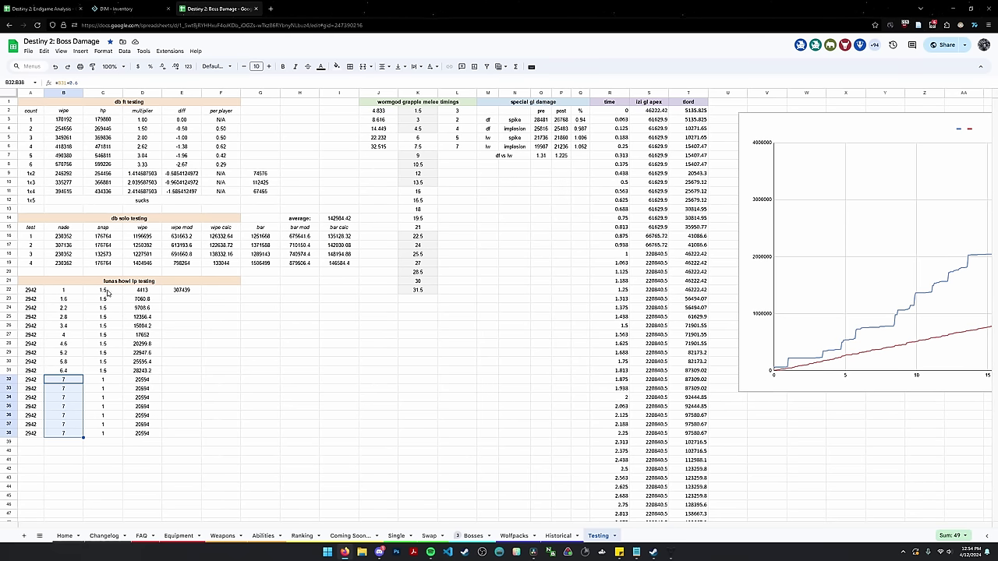
drag(104, 290, 103, 434)
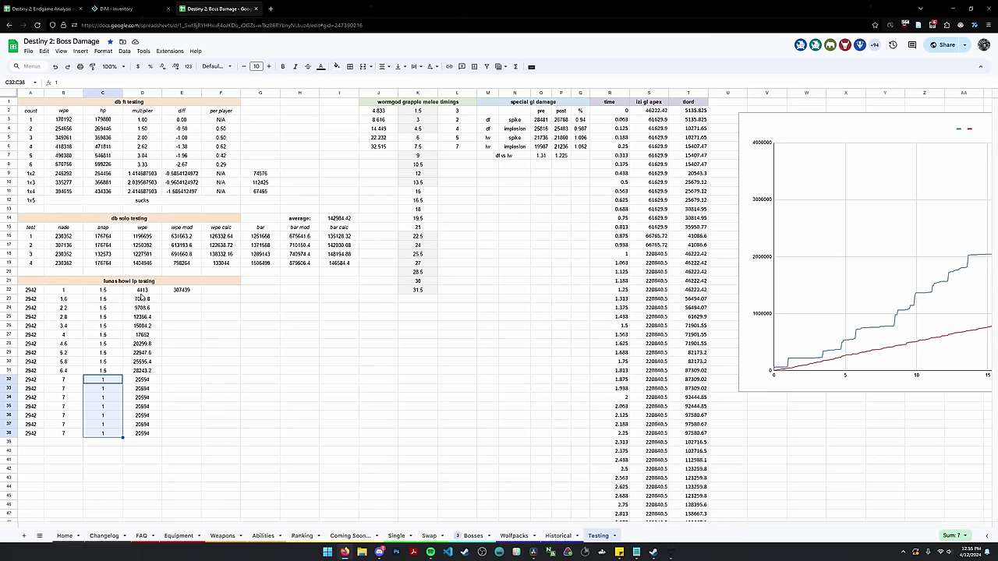
drag(144, 291, 143, 442)
click(184, 295)
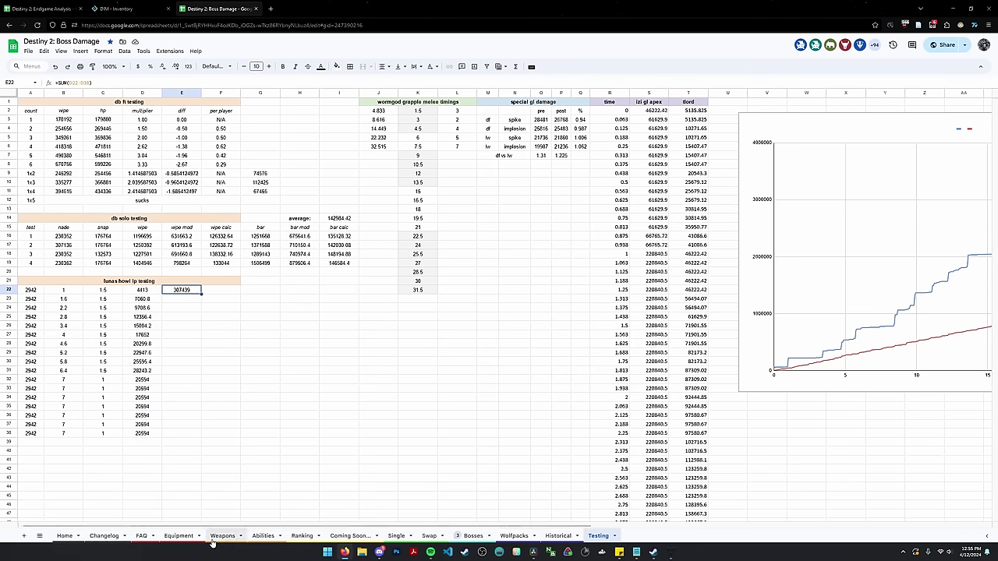
- On the Boss Damage Weapons sheet, highlight The Last Word, Malfeasance and Warden's Law from subtype to wipe damage, and return to Endgame Analysis
click(222, 536)
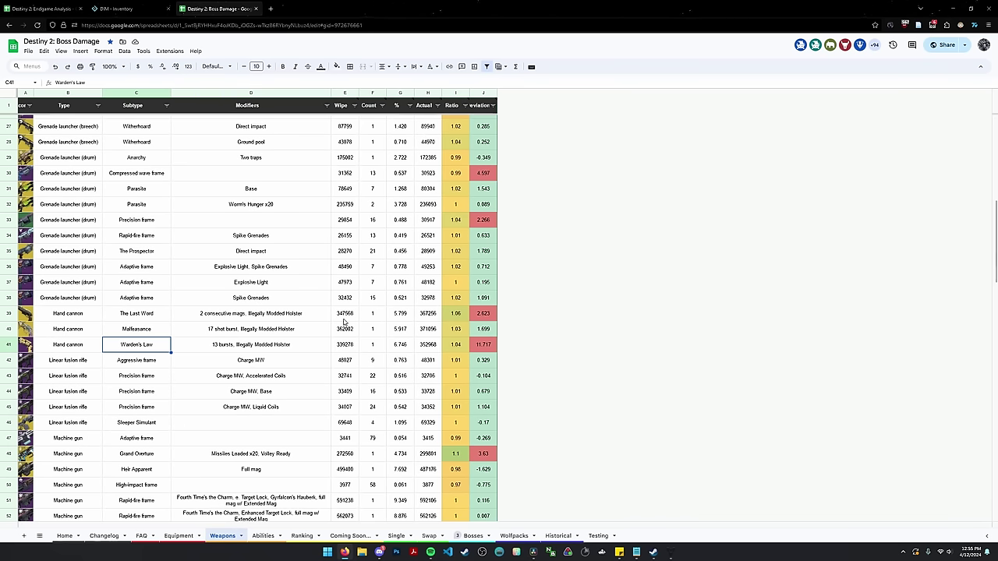
drag(156, 315, 339, 319)
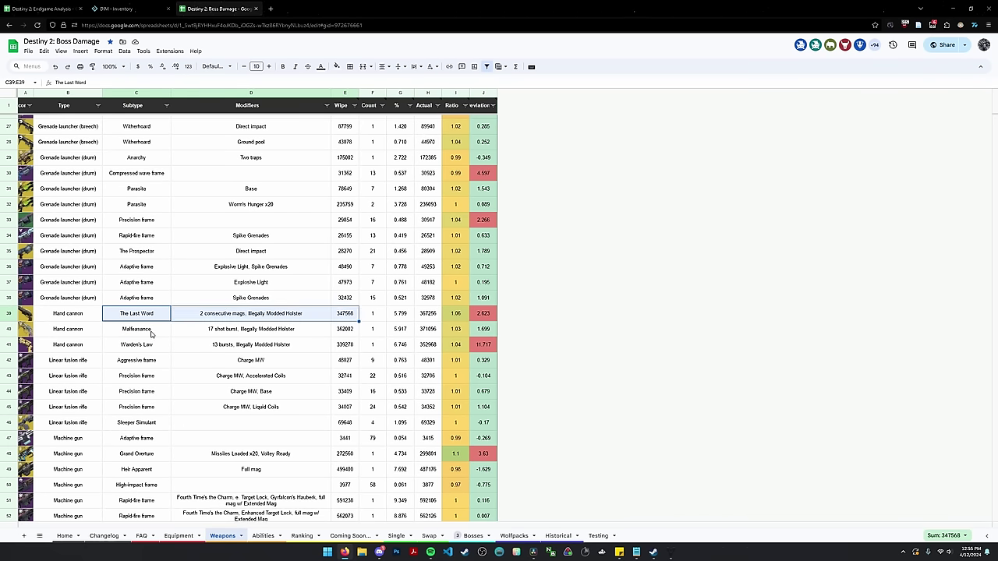
drag(153, 332, 351, 329)
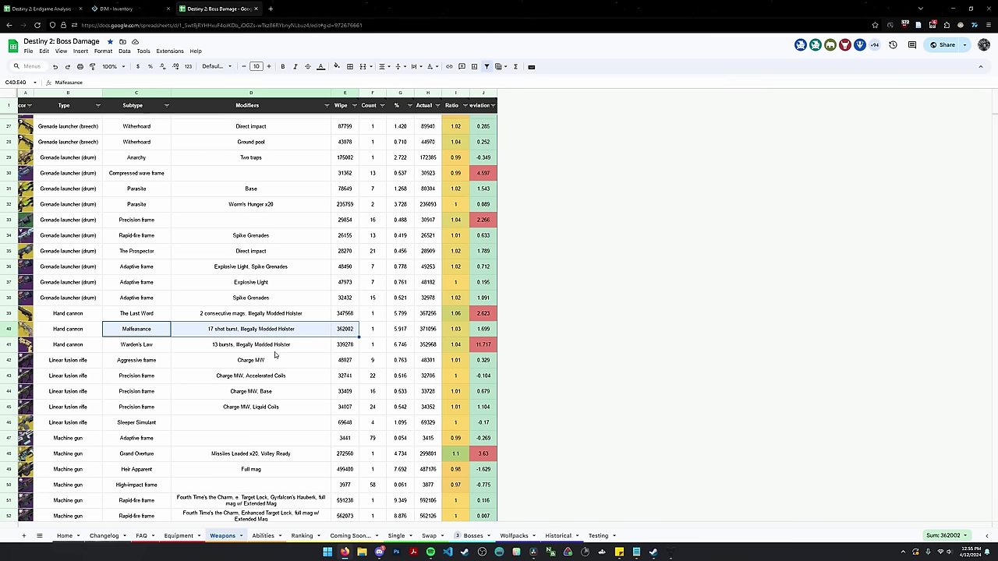
drag(156, 347, 341, 348)
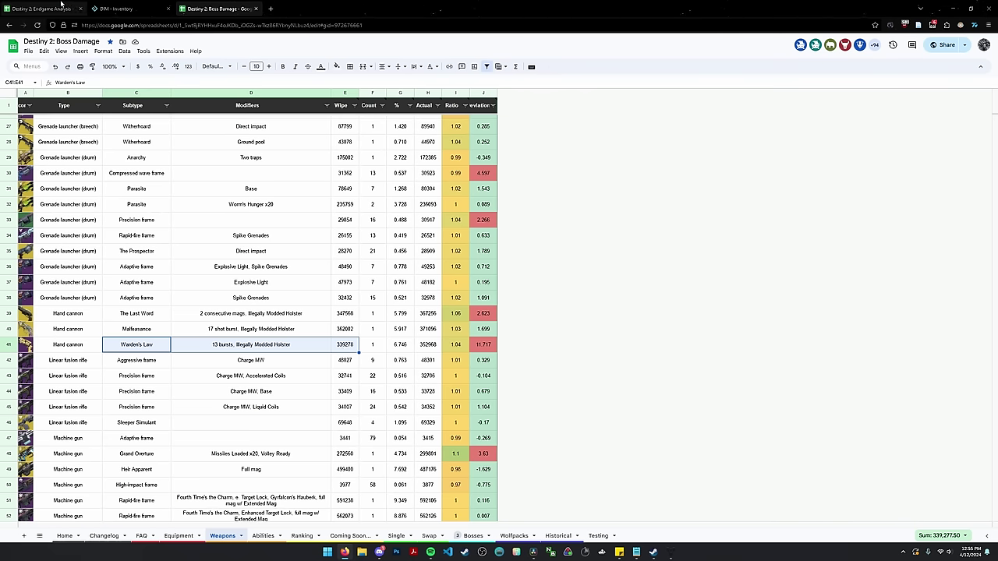
click(46, 9)
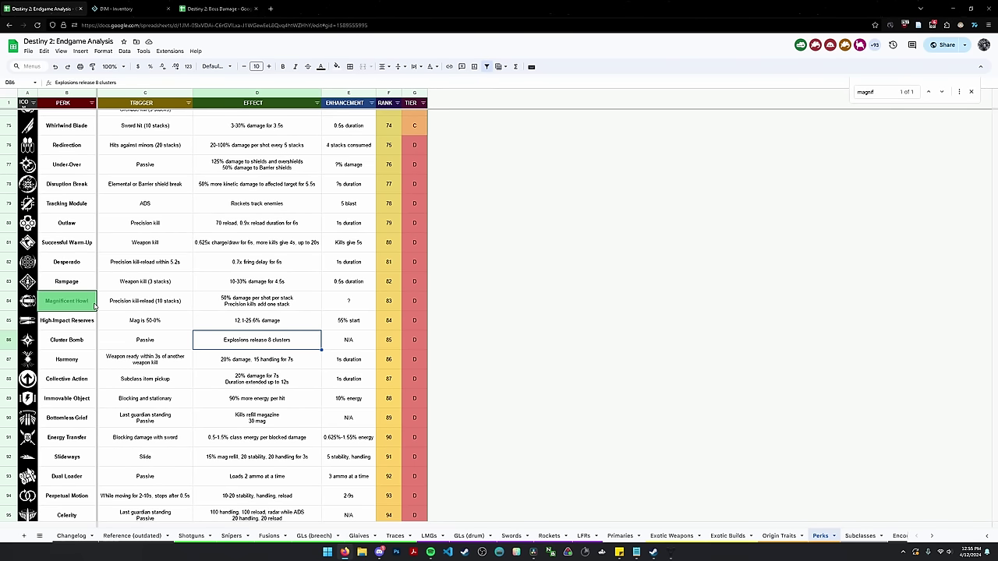